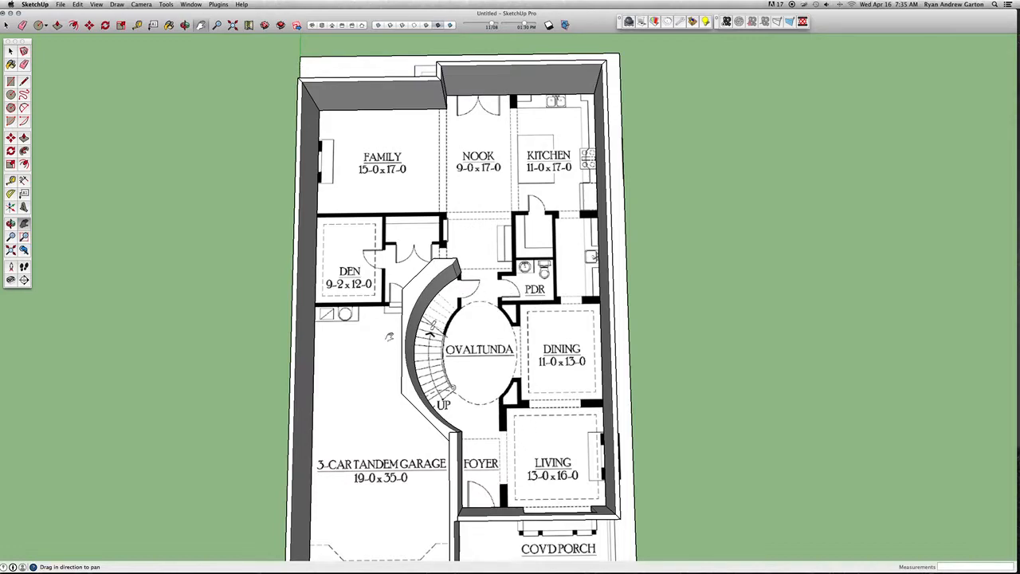
scroll(460, 362, up, 3)
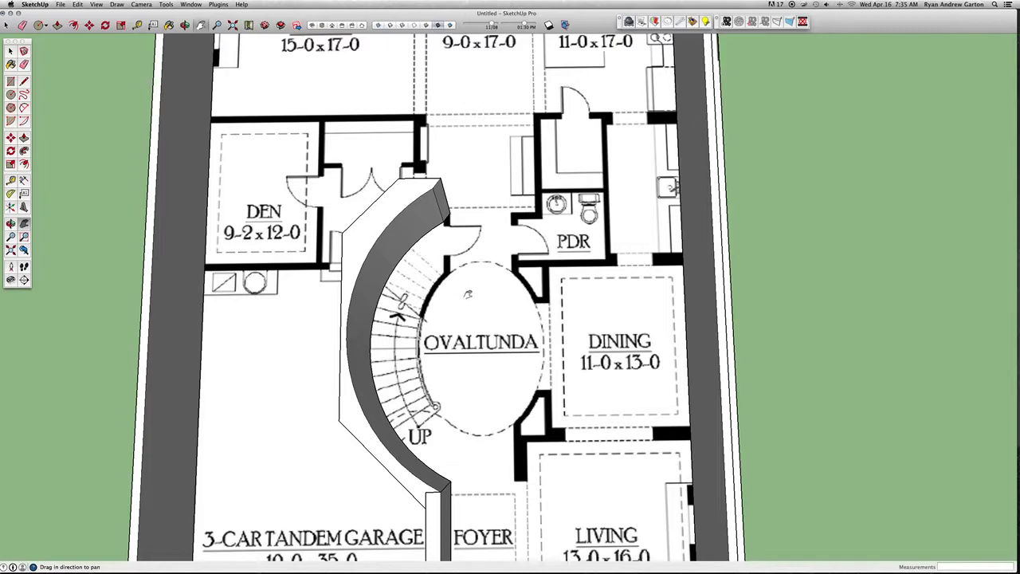
scroll(479, 271, down, 2)
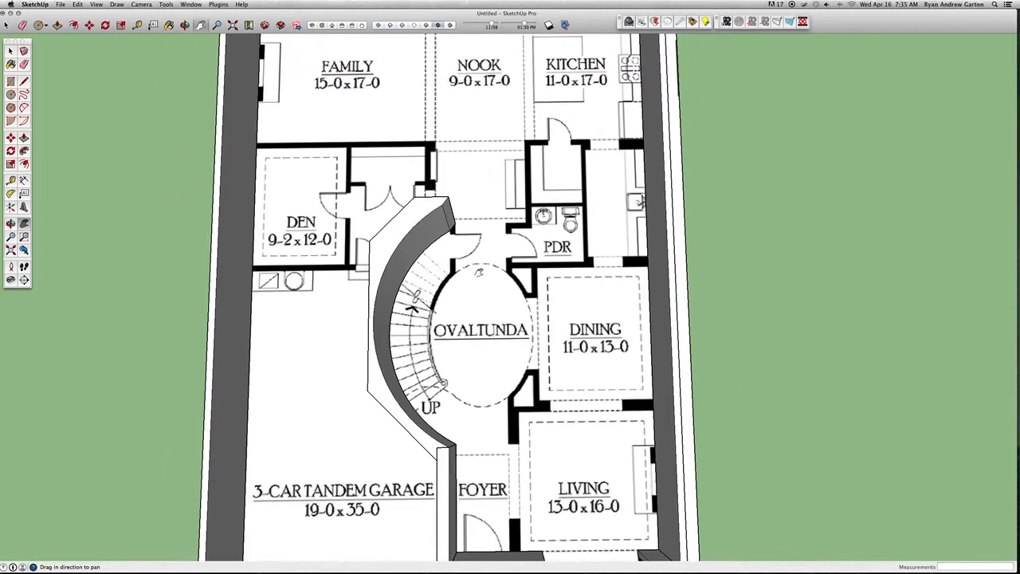
drag(497, 387, 483, 355)
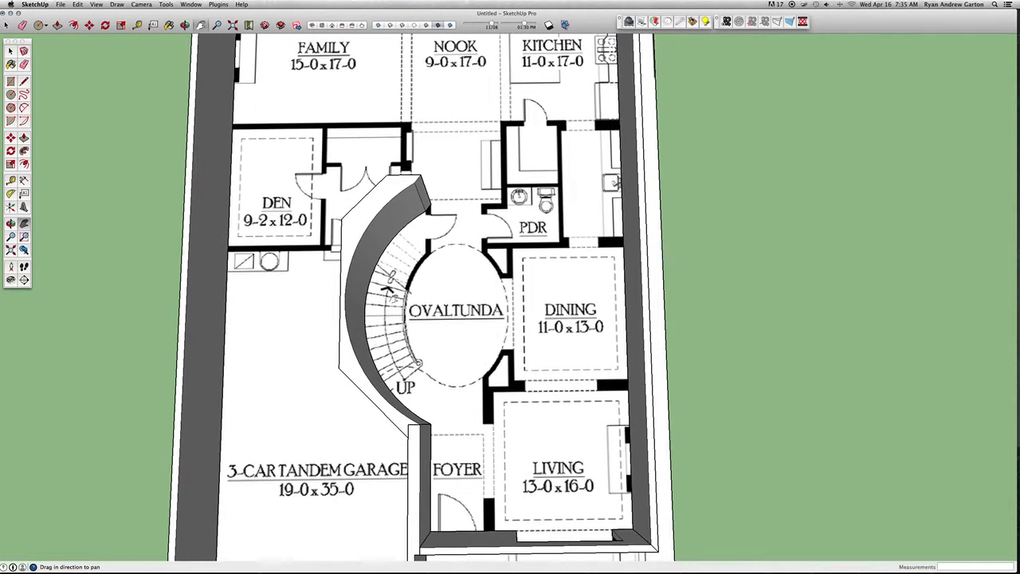
scroll(444, 293, down, 1)
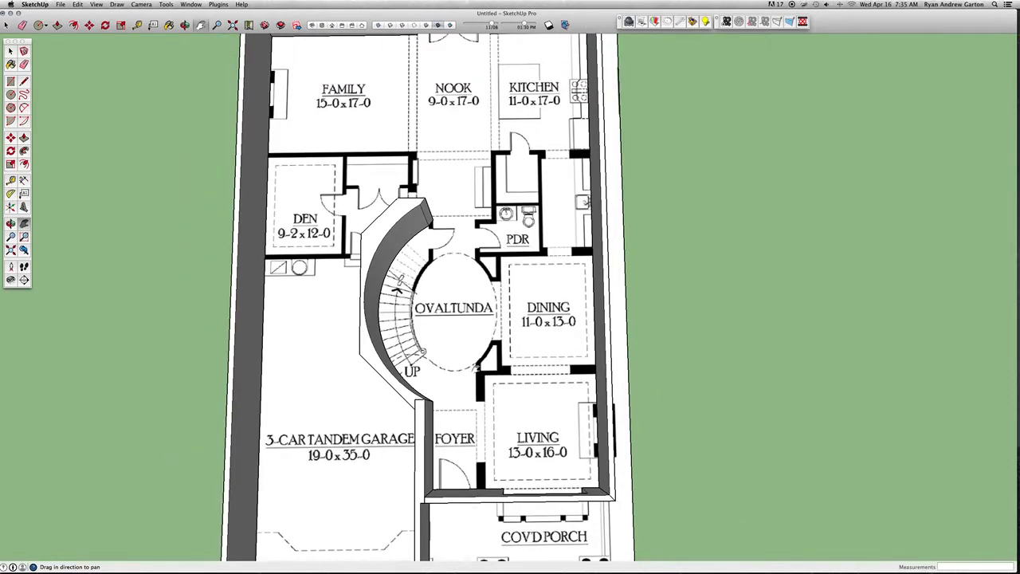
drag(502, 307, 510, 448)
scroll(355, 331, up, 1)
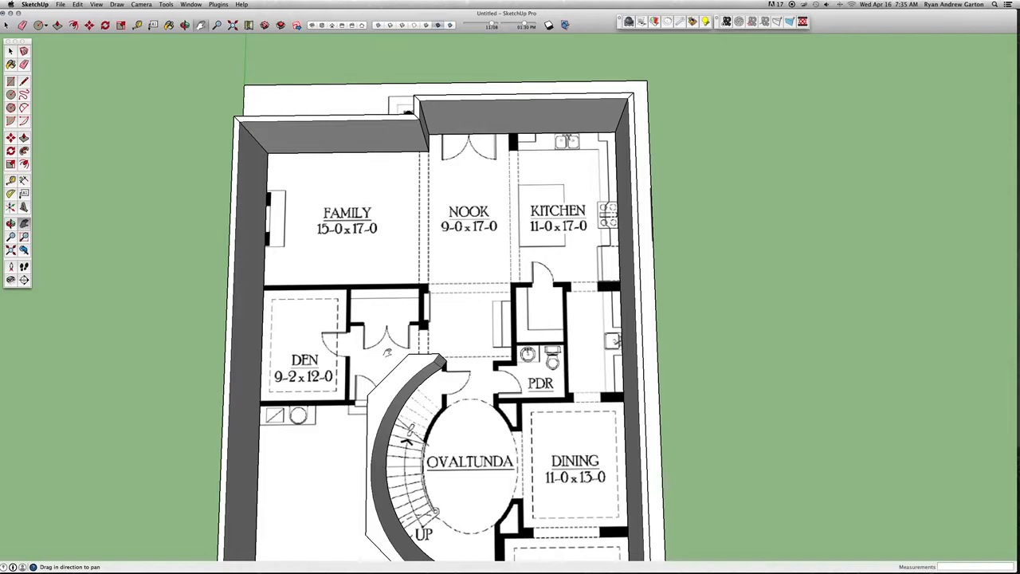
Place a guide 15' from the family room's rear exterior wall with the Tape Measure, parallel to that wall.
key(t)
middle_drag(334, 191, 311, 156)
scroll(311, 154, up, 2)
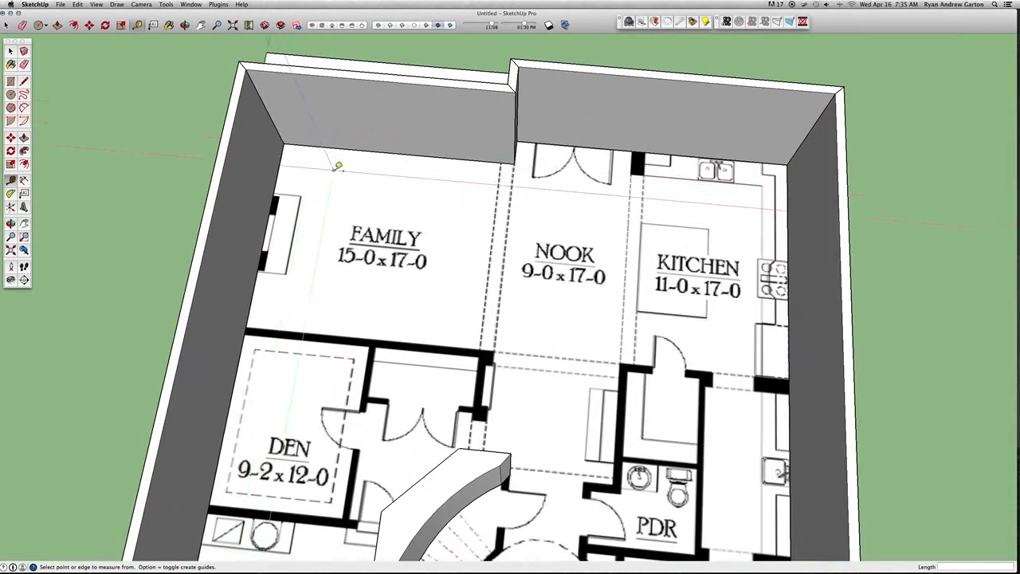
scroll(348, 143, down, 1)
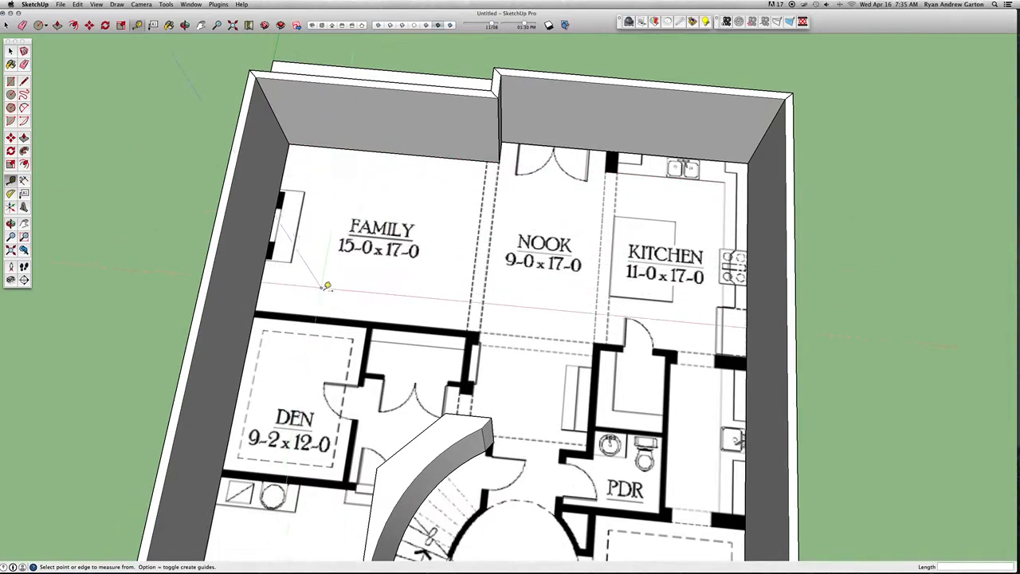
click(392, 147)
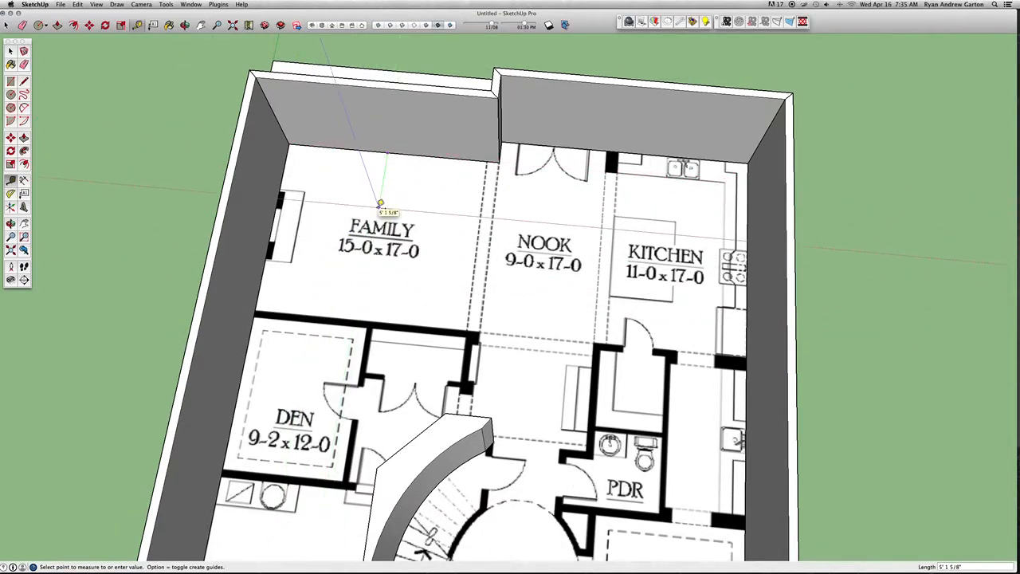
click(381, 203)
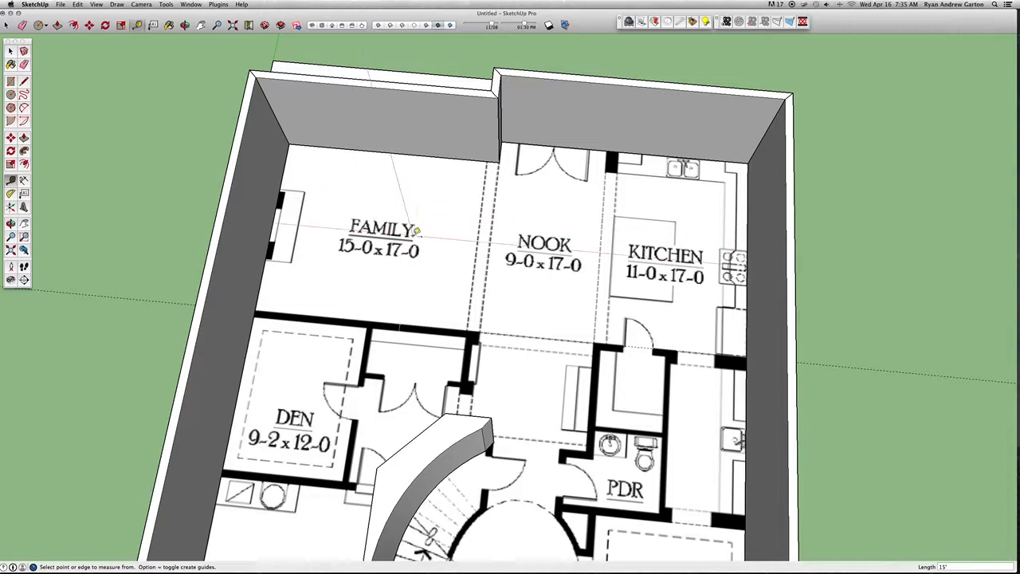
Offset a parallel guide 6" past the family room guide to mark the thickness of the den wall.
scroll(406, 323, up, 5)
click(408, 327)
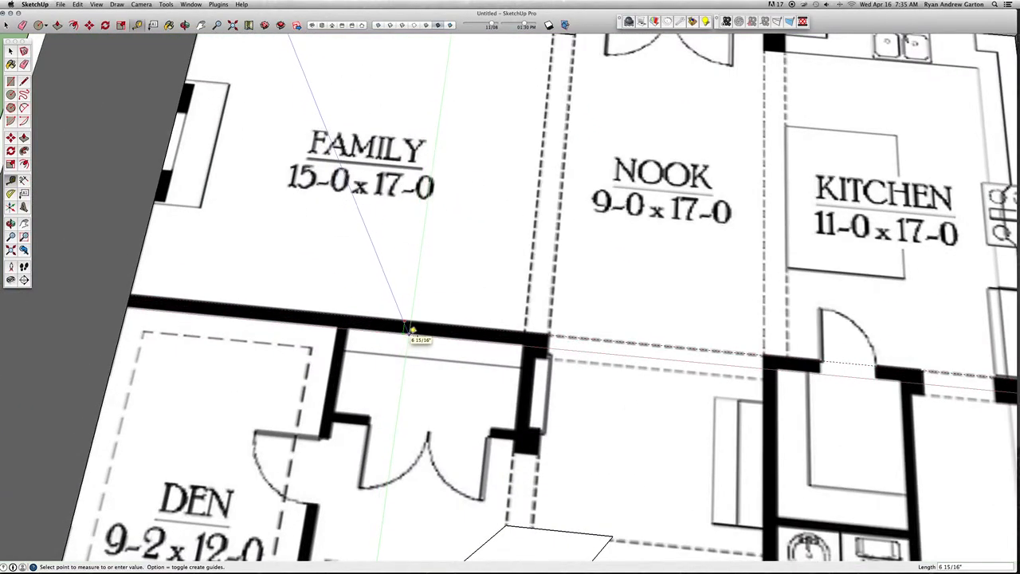
click(412, 329)
Place a guide 17' from the family room's fireplace-side exterior wall and a parallel guide 12" past it toward the nook.
scroll(414, 330, down, 5)
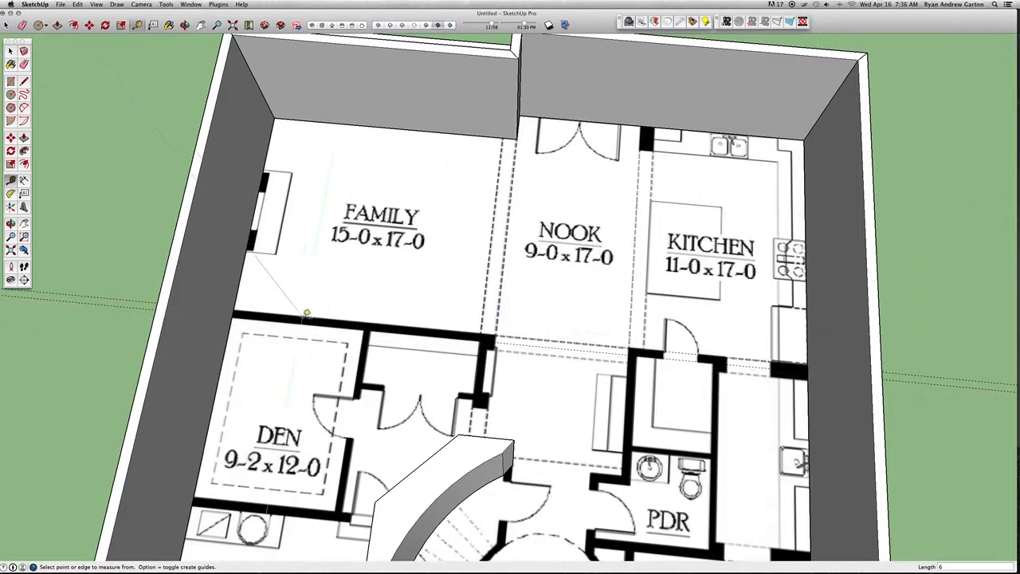
click(243, 279)
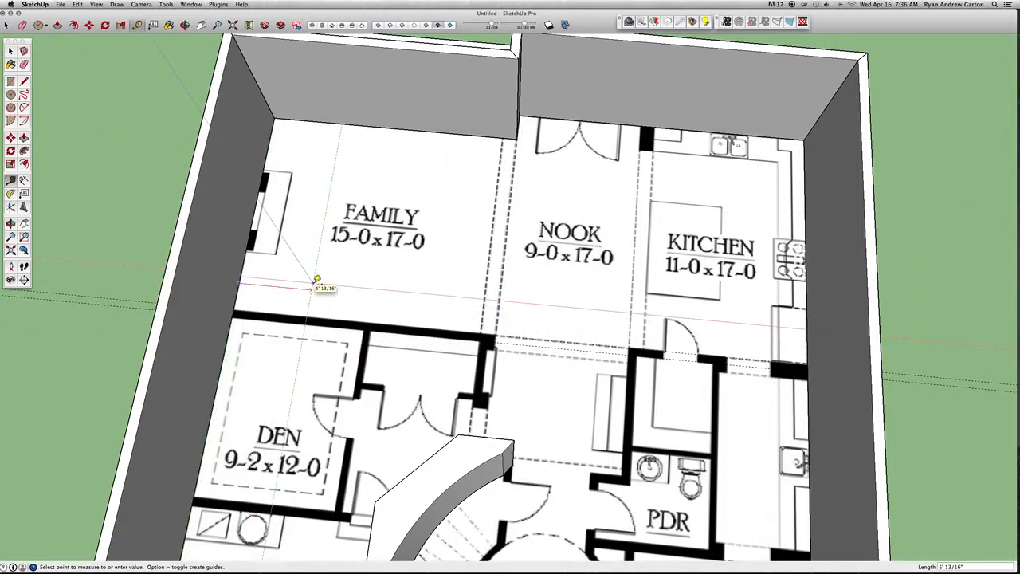
key(Return)
scroll(490, 188, up, 10)
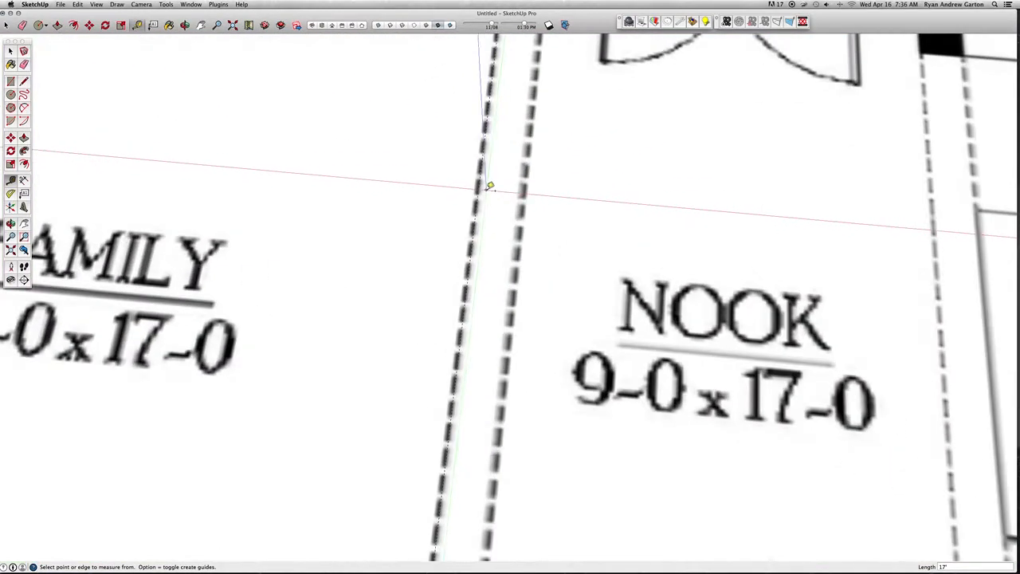
click(478, 188)
text(12)
key(Return)
Check the guide layout with the faces in Monochrome style, and restore the textured floor plan display.
scroll(543, 208, down, 10)
scroll(492, 435, up, 5)
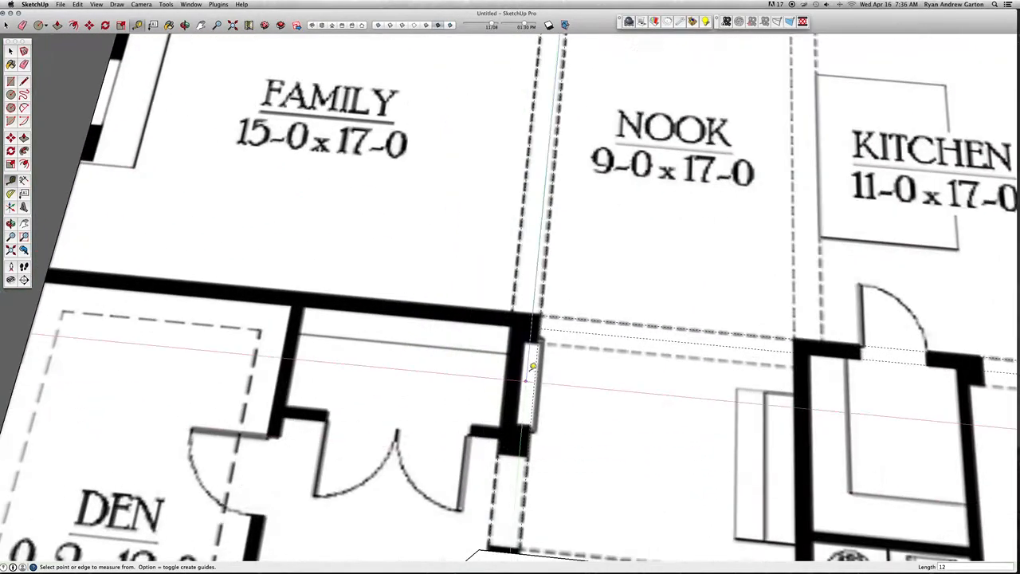
scroll(534, 320, down, 5)
scroll(533, 375, up, 4)
middle_drag(532, 378, 532, 451)
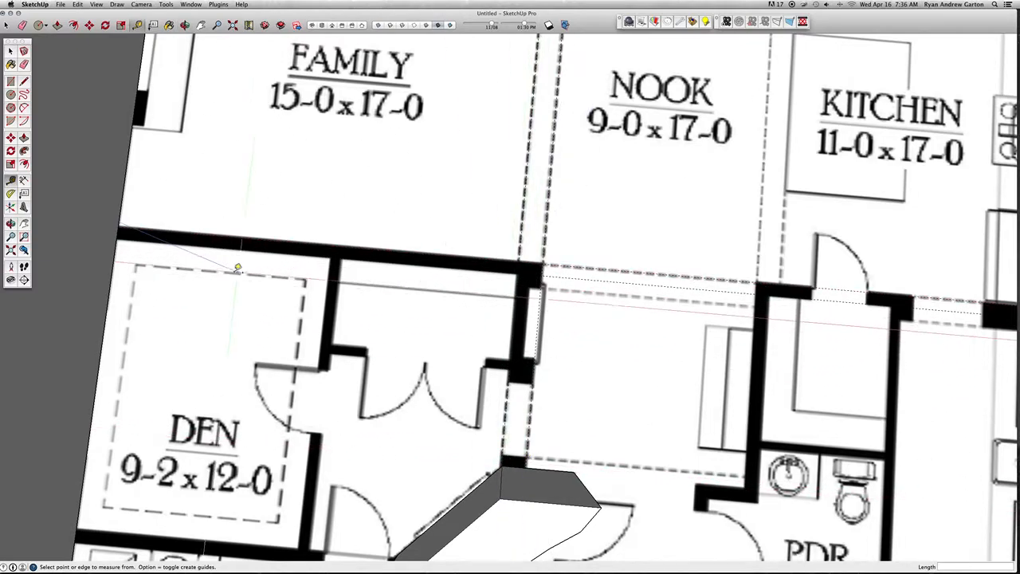
click(449, 25)
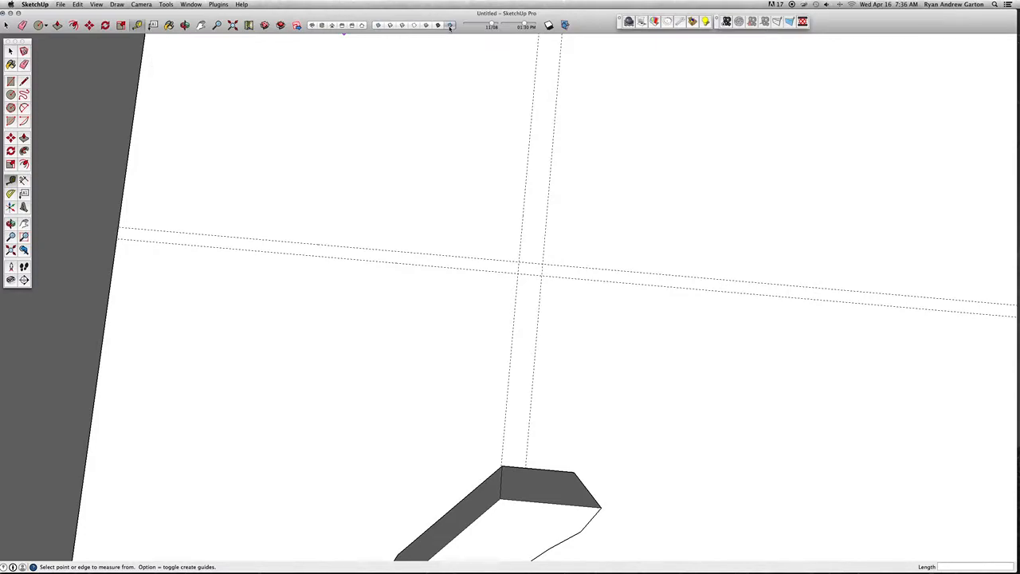
click(436, 25)
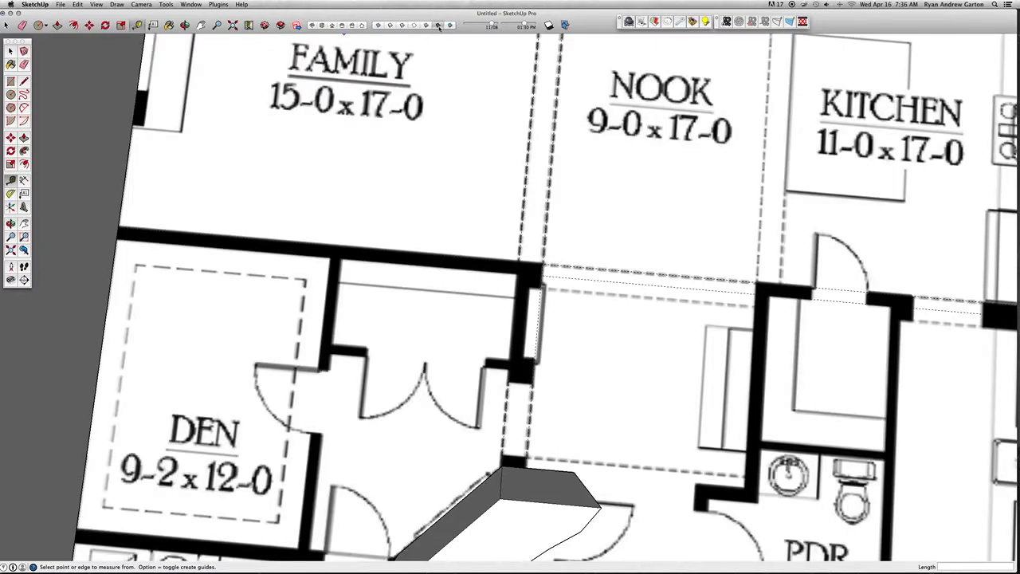
Draw the footprint of the wall between the two 12"-apart guides, from the curved stair wall's end to the family room guide.
scroll(474, 459, up, 6)
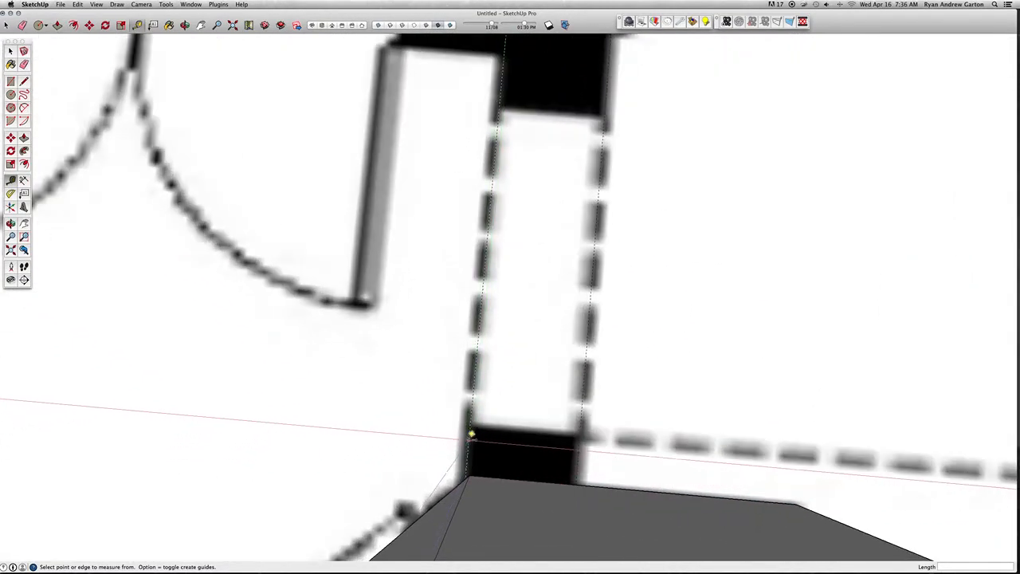
key(l)
click(575, 481)
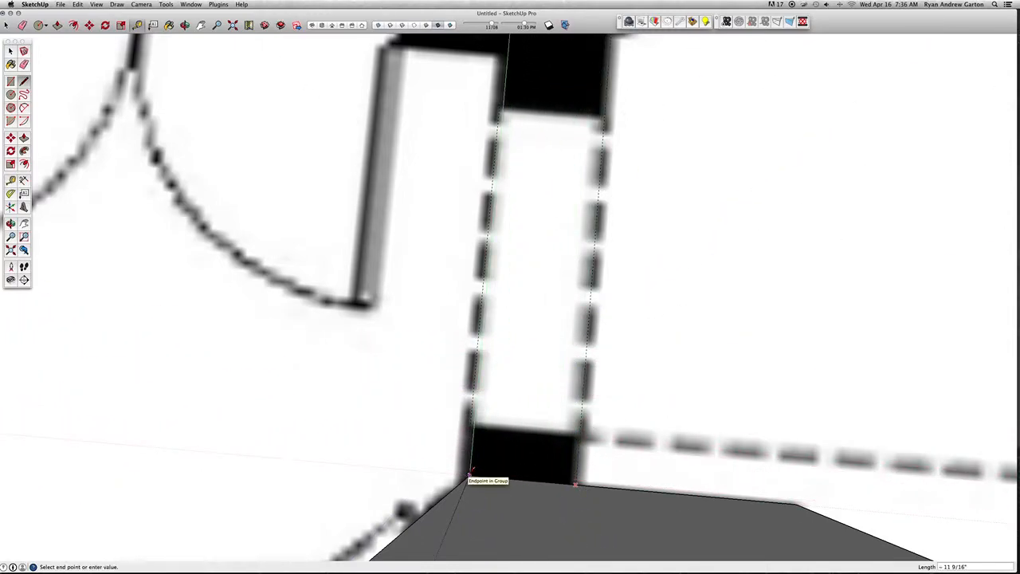
scroll(465, 475, down, 10)
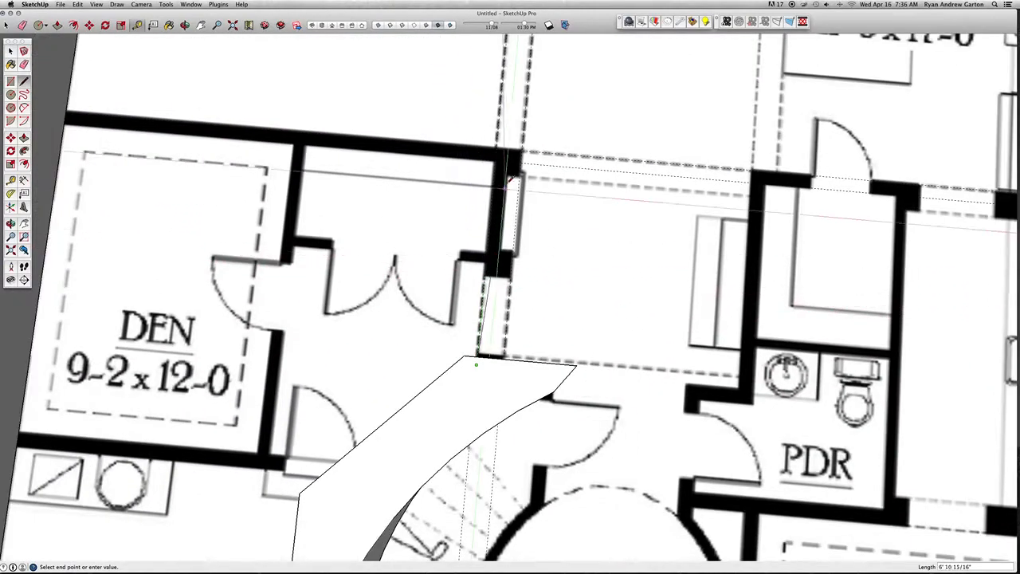
scroll(493, 160, up, 3)
click(525, 150)
click(504, 416)
scroll(491, 349, down, 4)
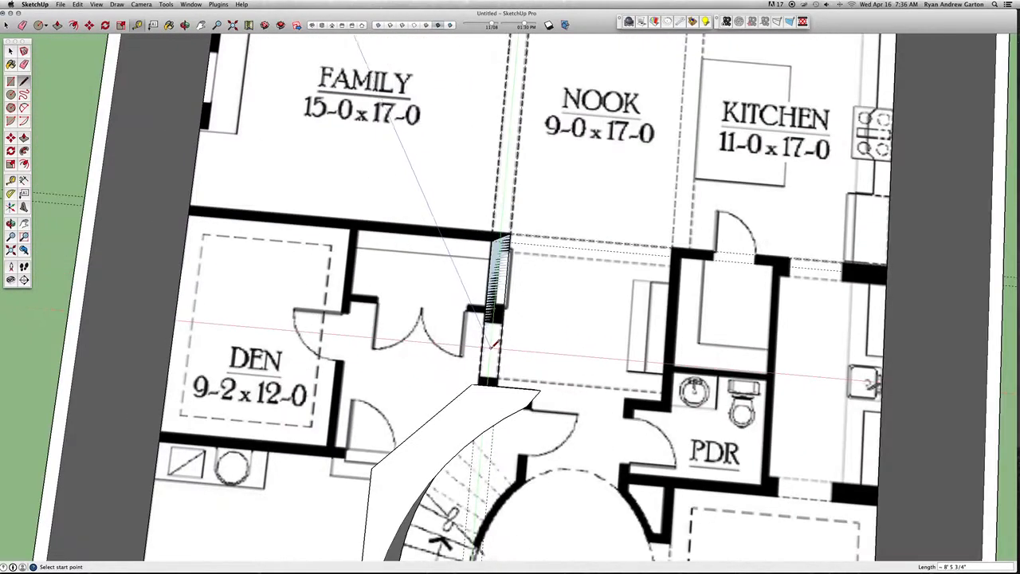
Group the new wall footprint and Push/Pull it up inside the group to match the curved stair wall's height.
key(space)
click(495, 278)
key(g)
double_click(495, 279)
click(495, 284)
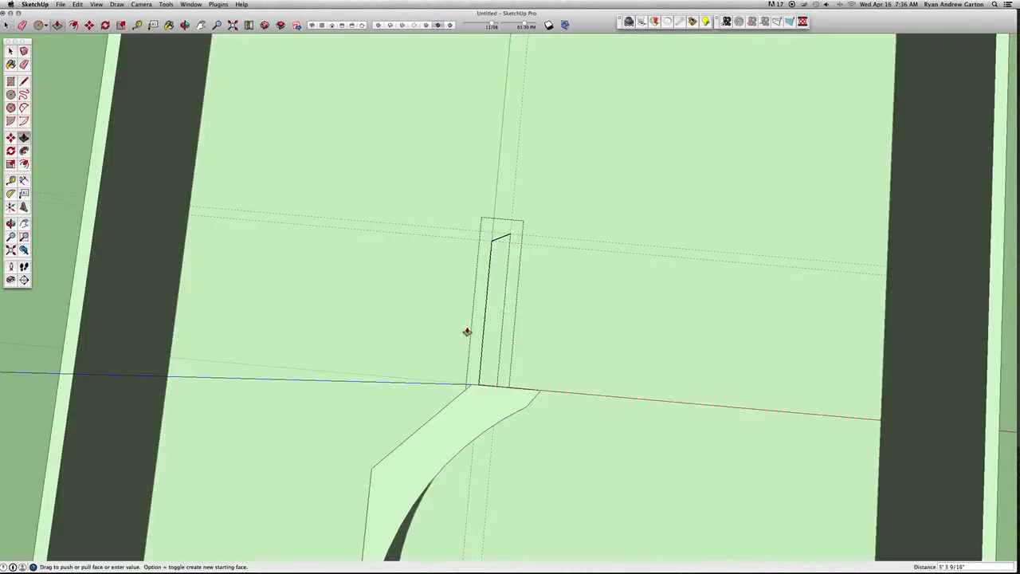
click(448, 424)
scroll(565, 399, down, 4)
scroll(463, 391, up, 3)
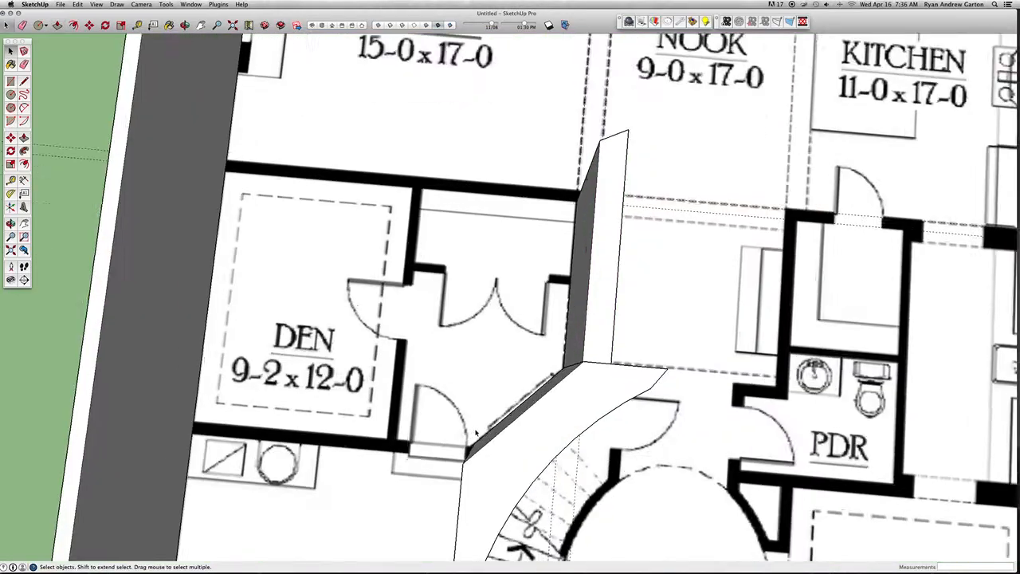
Draw the footprint of the den and family room dividing wall, from the new wall's end to the exterior wall.
middle_drag(484, 350, 825, 302)
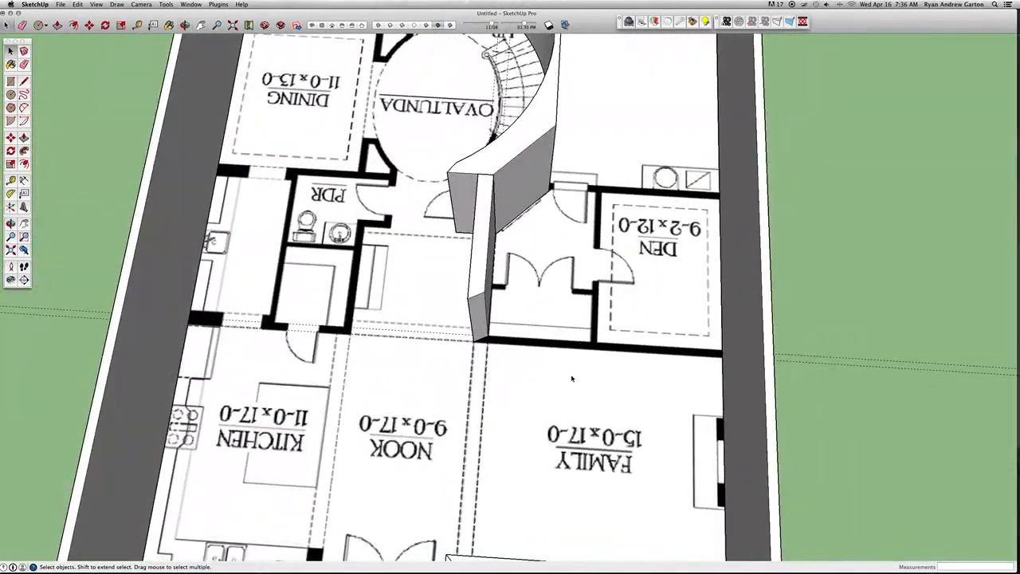
scroll(571, 376, up, 2)
key(l)
scroll(443, 349, up, 4)
click(444, 314)
scroll(445, 313, down, 2)
click(735, 317)
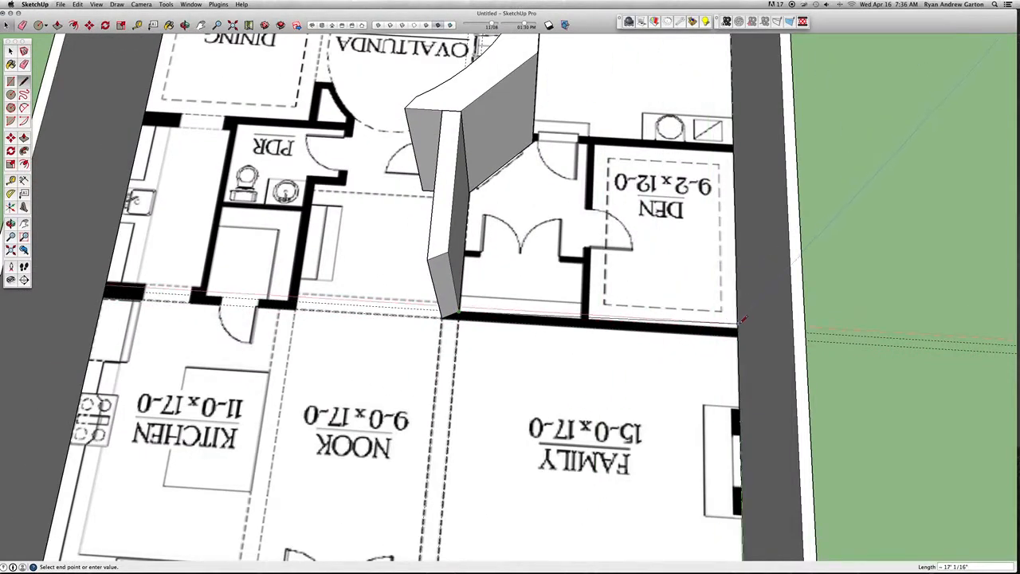
scroll(736, 319, up, 3)
click(741, 336)
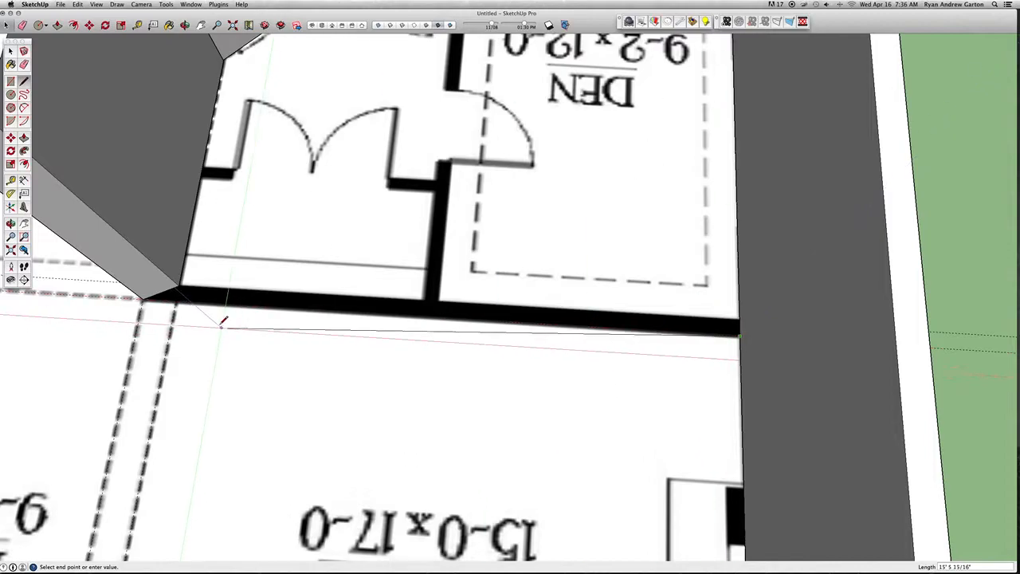
click(144, 300)
scroll(226, 295, up, 2)
Group the dividing wall footprint and Push/Pull it up to the height of the adjoining wall.
key(space)
scroll(239, 299, up, 1)
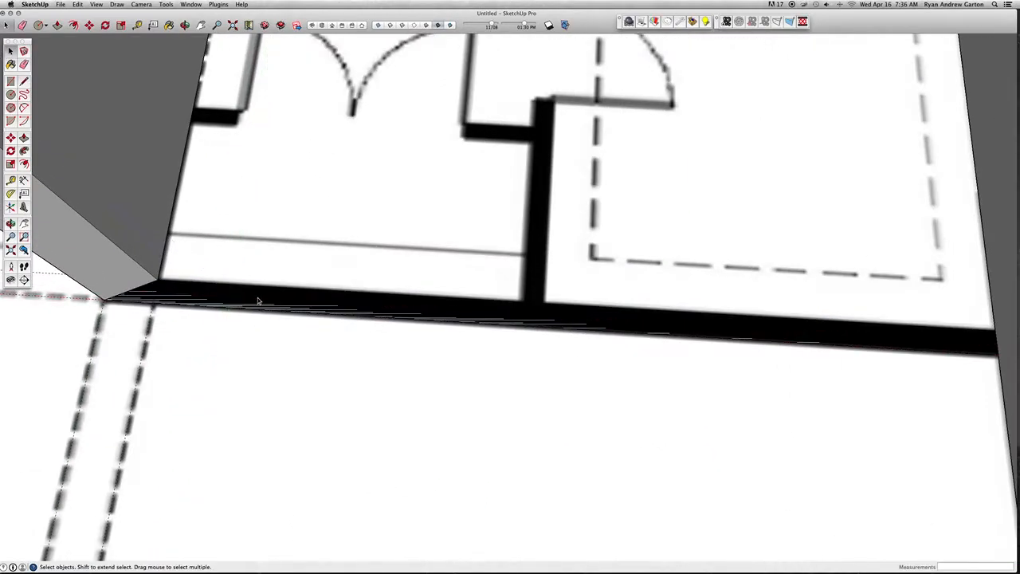
scroll(362, 320, down, 3)
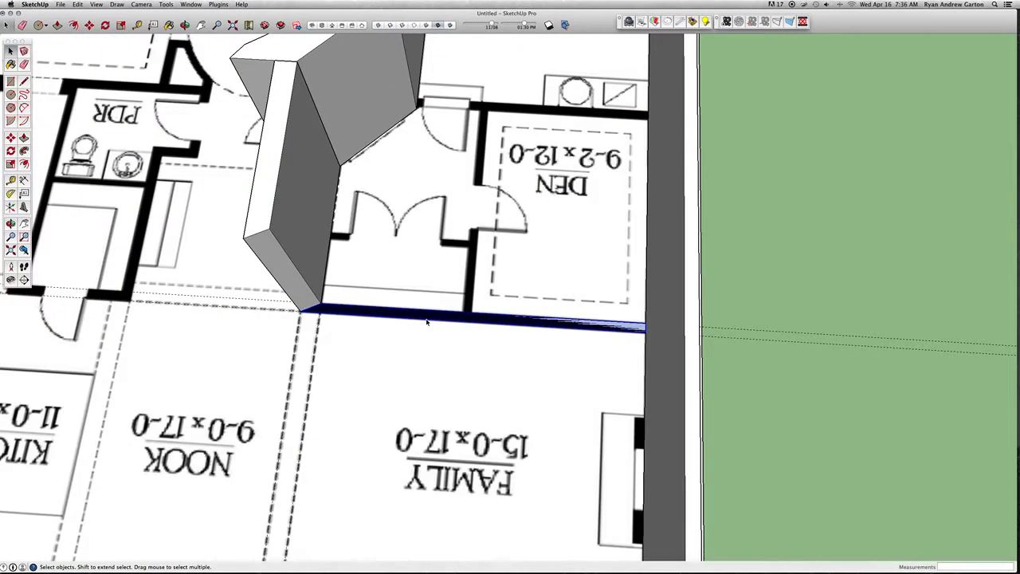
double_click(382, 310)
key(p)
click(348, 310)
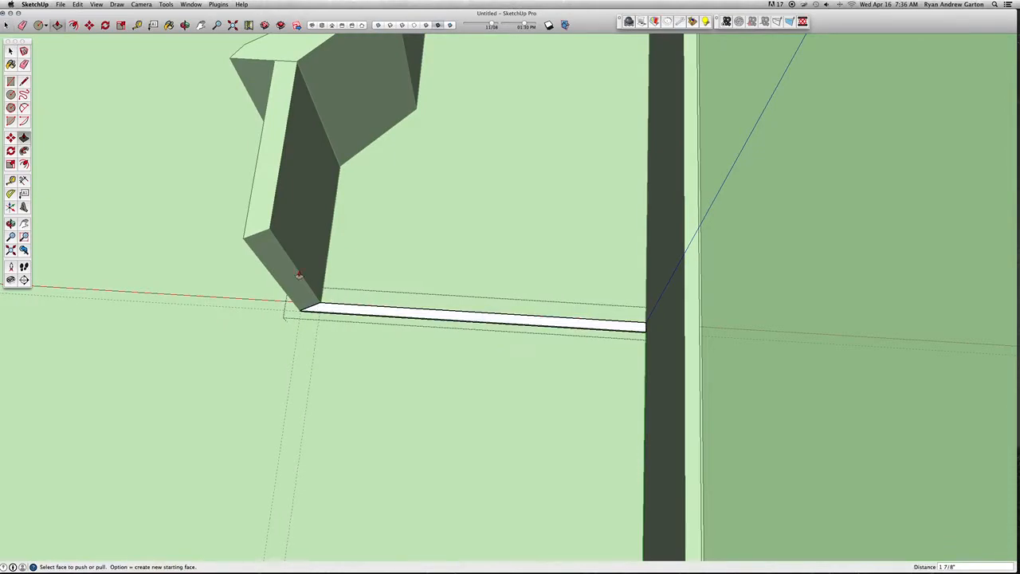
click(253, 208)
scroll(342, 356, down, 2)
key(space)
Offset a guide across the nook toward the kitchen from the guide between the family room and nook.
scroll(530, 340, down, 4)
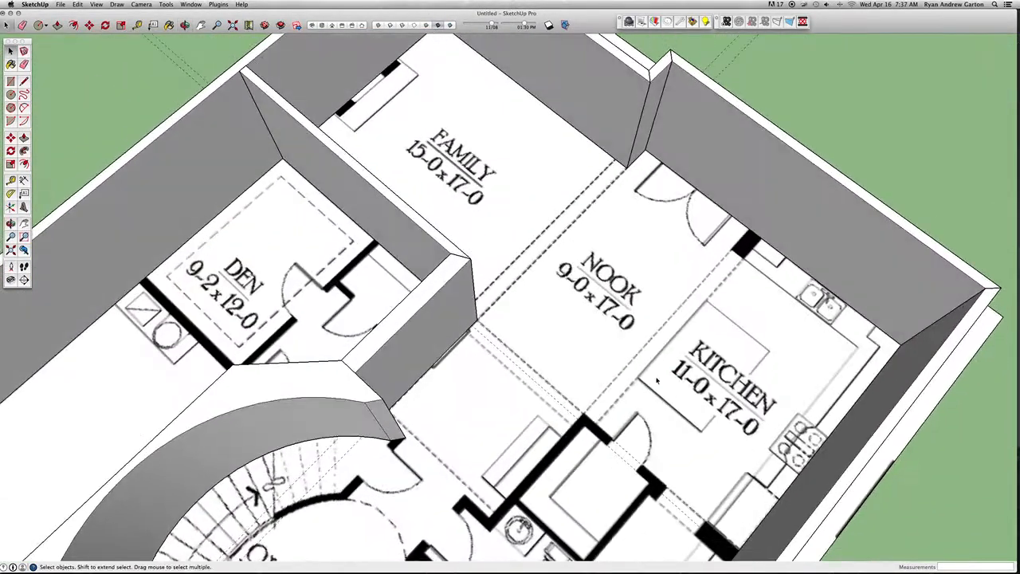
key(t)
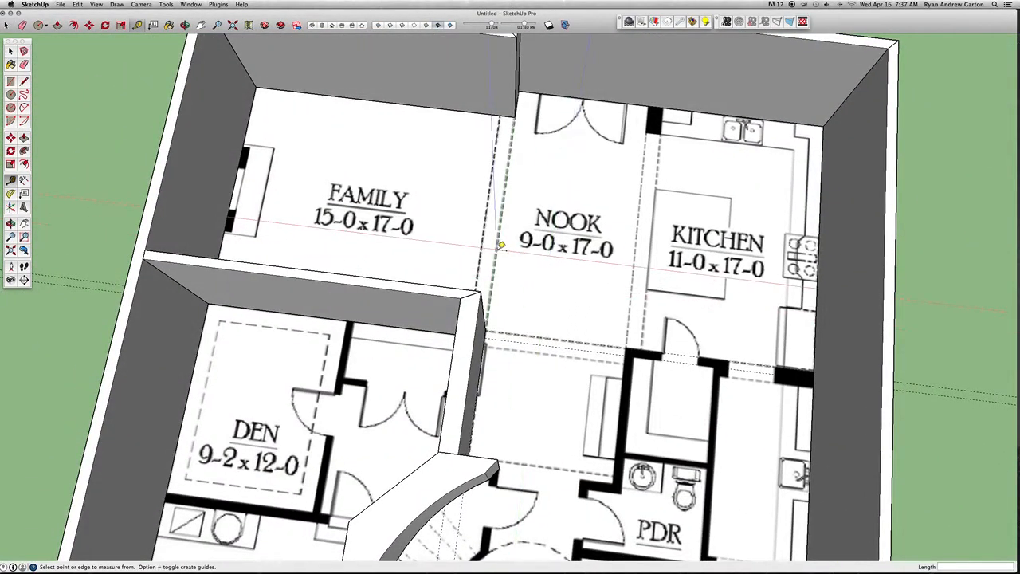
click(497, 243)
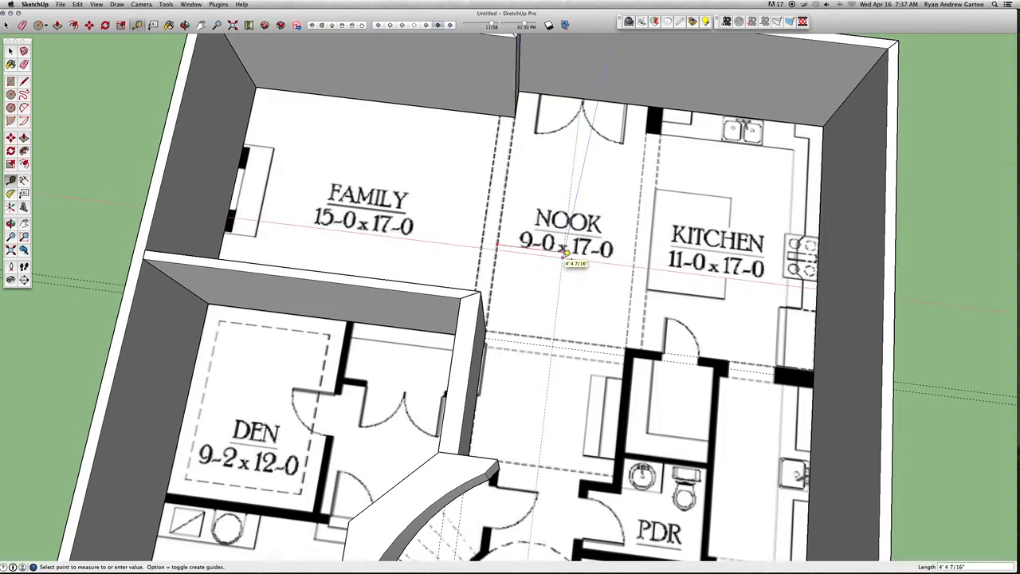
click(565, 246)
scroll(565, 242, down, 3)
scroll(715, 230, up, 3)
Place a guide 11' from the kitchen's stove-side exterior wall, toward the nook.
middle_drag(714, 230, 743, 227)
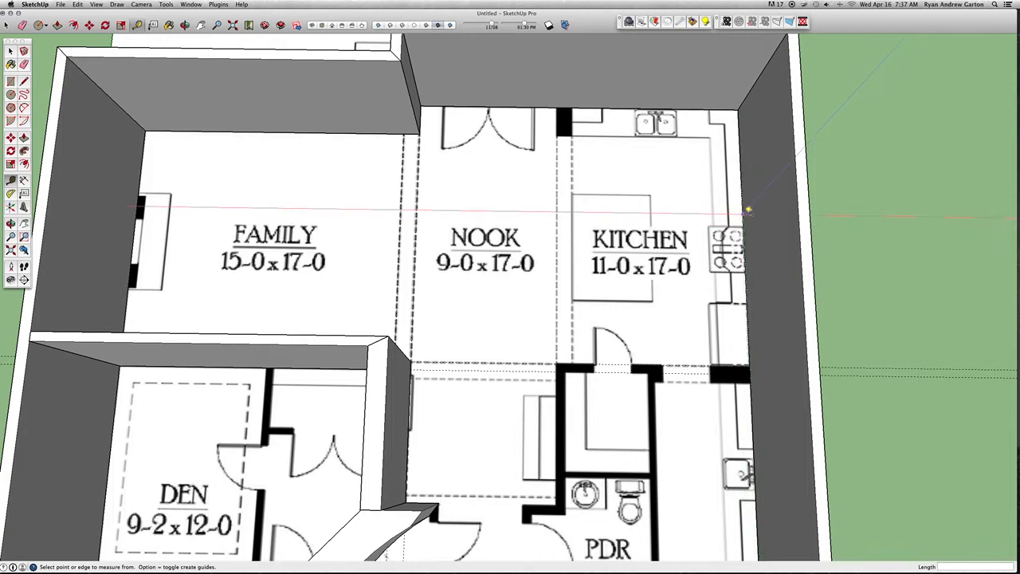
click(743, 212)
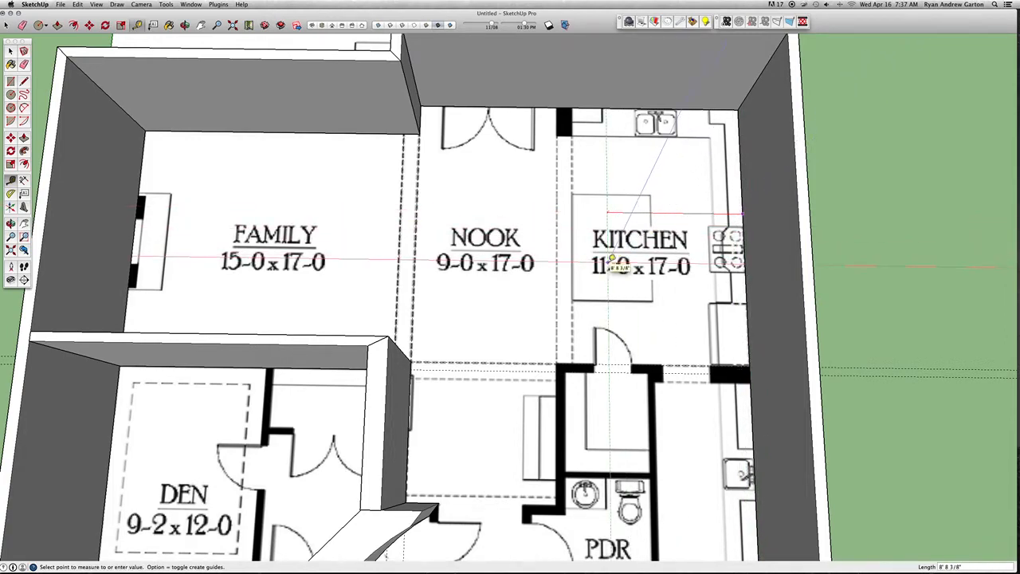
click(611, 258)
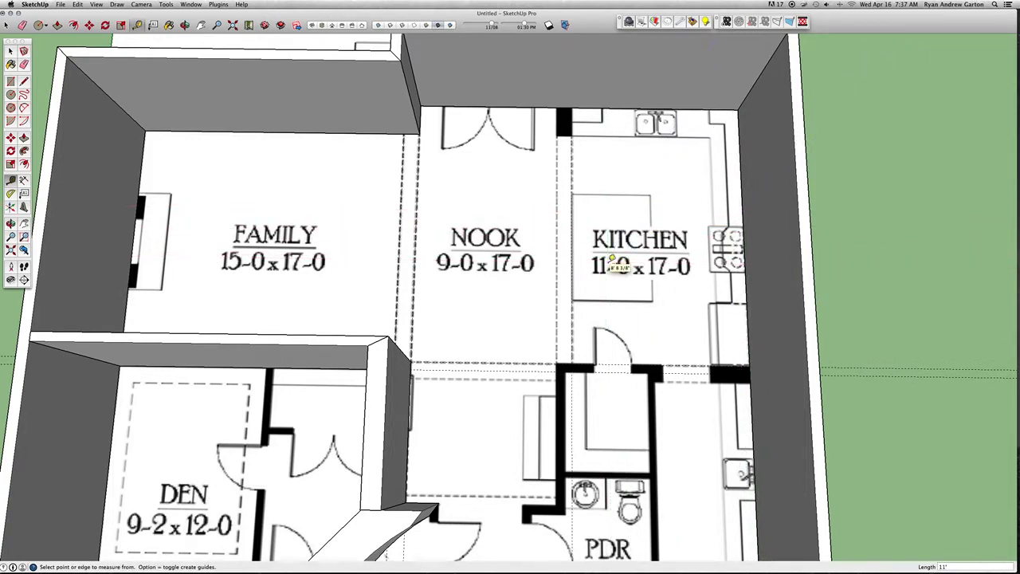
Offset a guide 1' toward the nook from the kitchen's 11' guide to mark the other face of the wall.
click(575, 261)
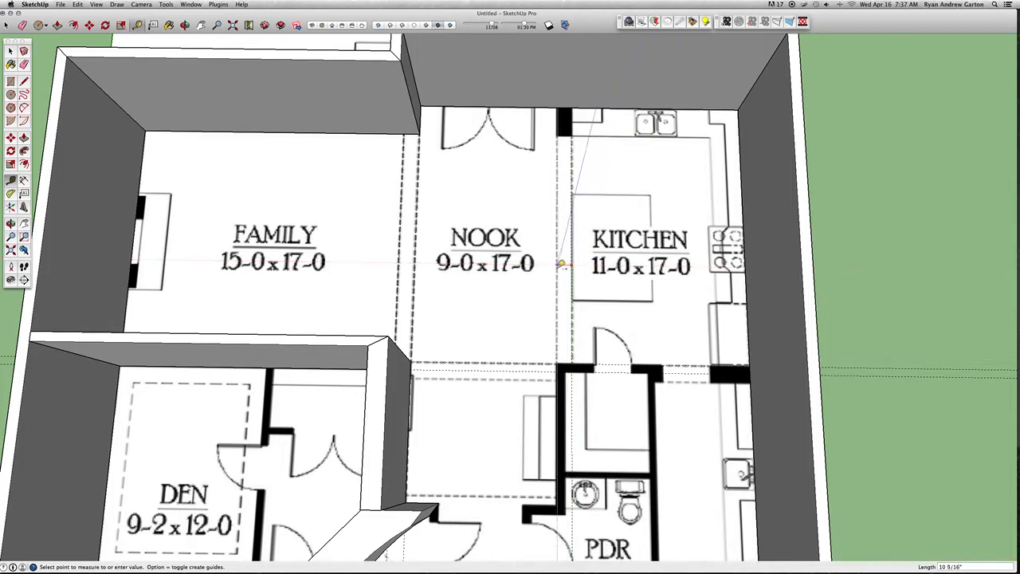
click(562, 263)
click(559, 238)
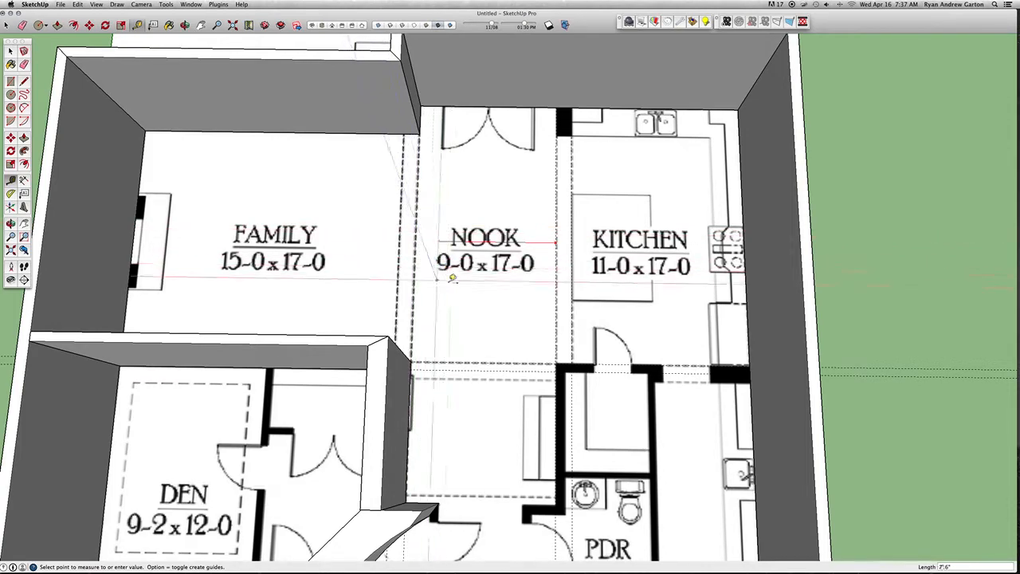
scroll(470, 254, down, 3)
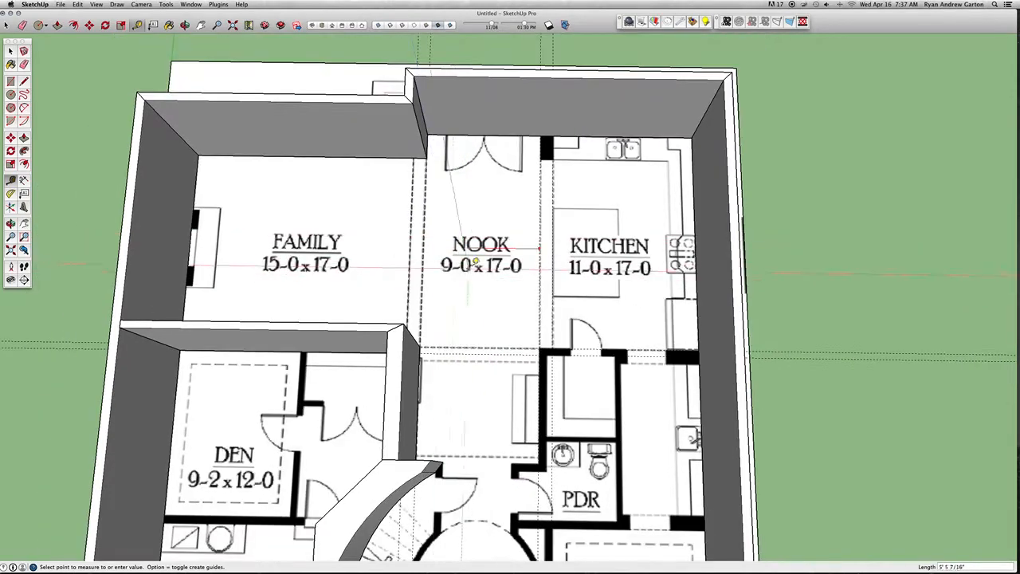
key(Escape)
scroll(474, 223, down, 3)
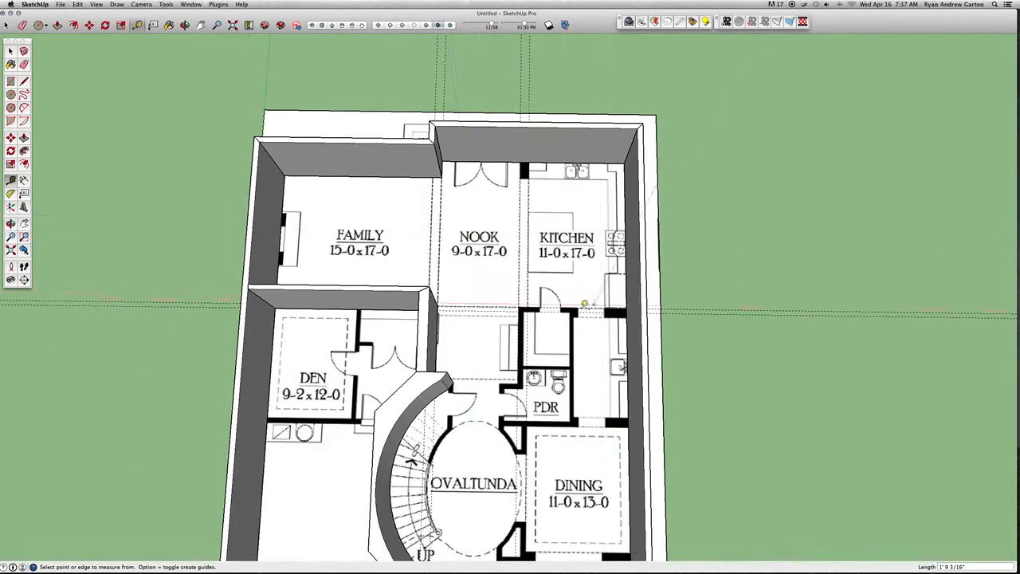
scroll(532, 312, up, 3)
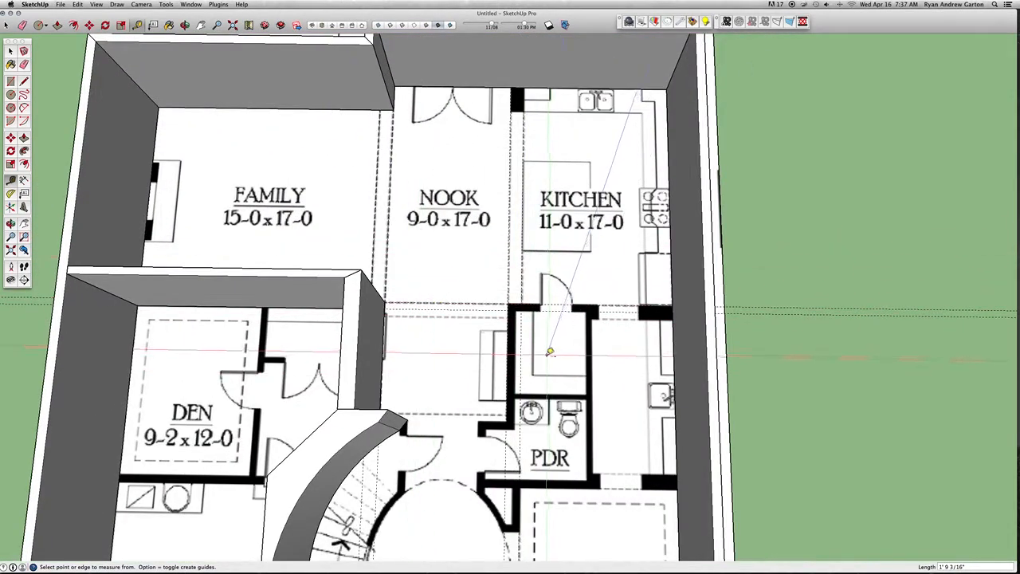
scroll(529, 321, down, 2)
scroll(530, 321, down, 1)
scroll(425, 229, up, 5)
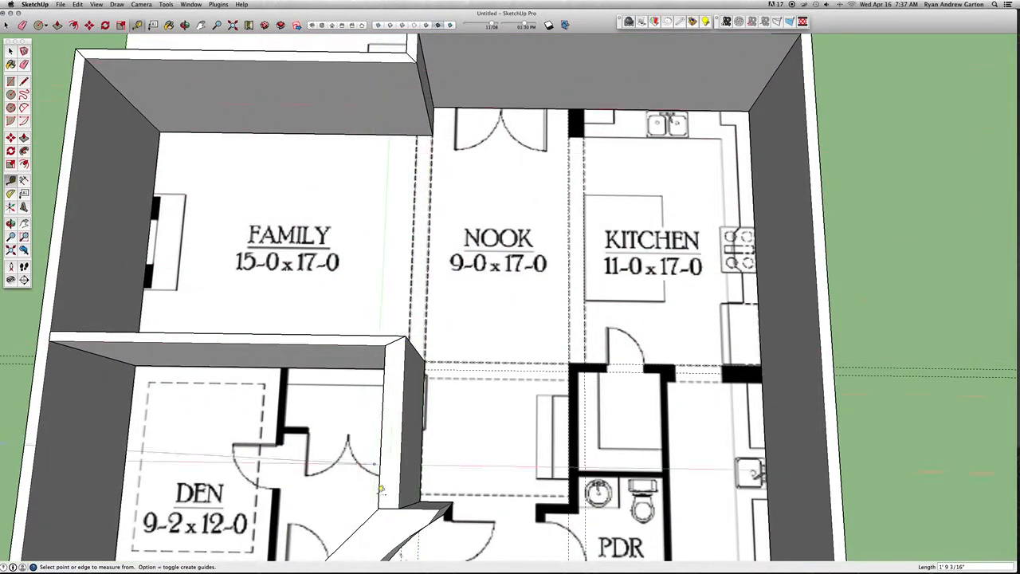
scroll(445, 364, down, 3)
scroll(394, 416, up, 2)
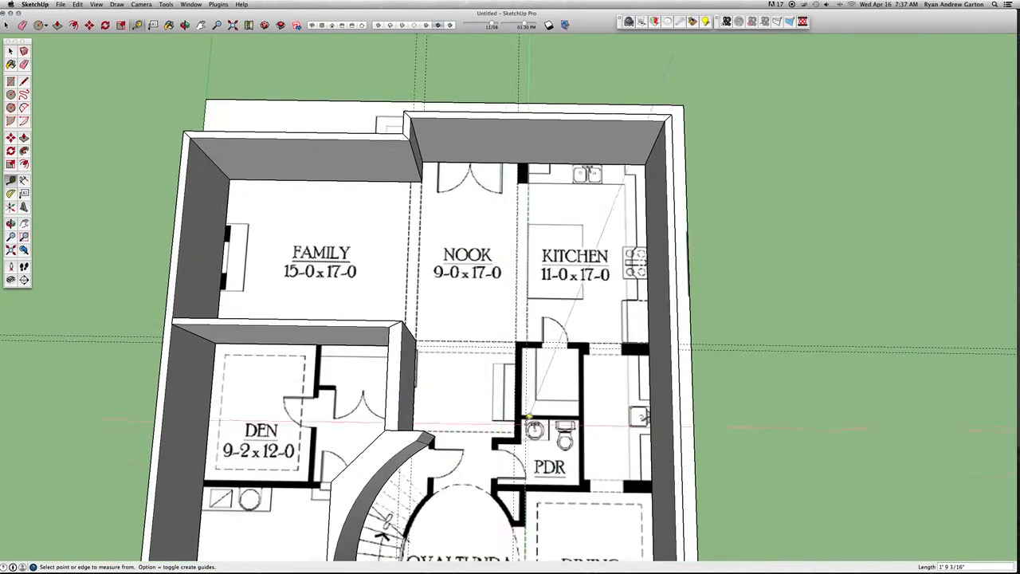
scroll(394, 416, down, 1)
scroll(466, 391, up, 1)
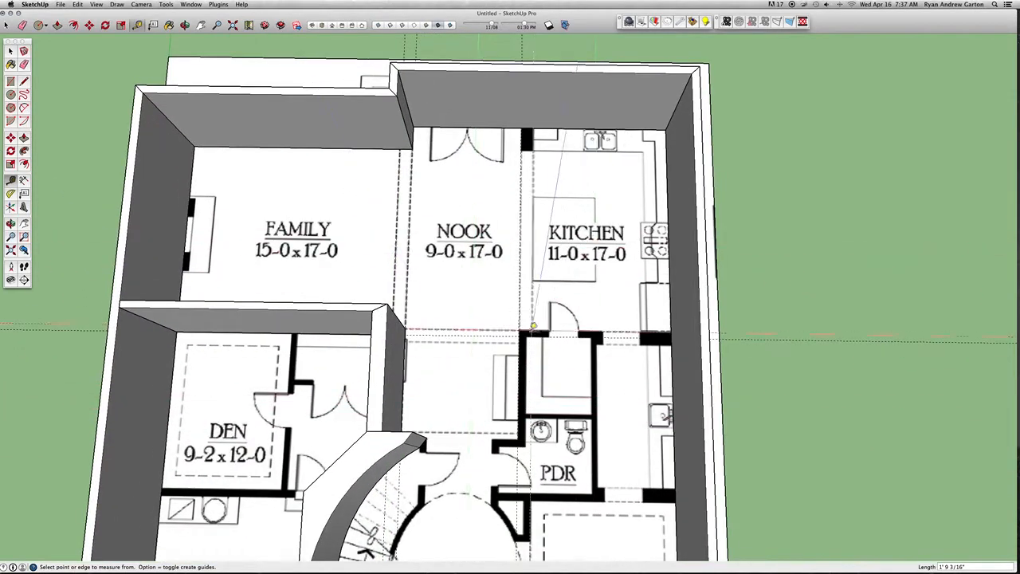
Offset a guide 12" from the kitchen-side guide of the wall between kitchen and pantry, toward the pantry.
scroll(532, 321, up, 3)
scroll(532, 321, up, 2)
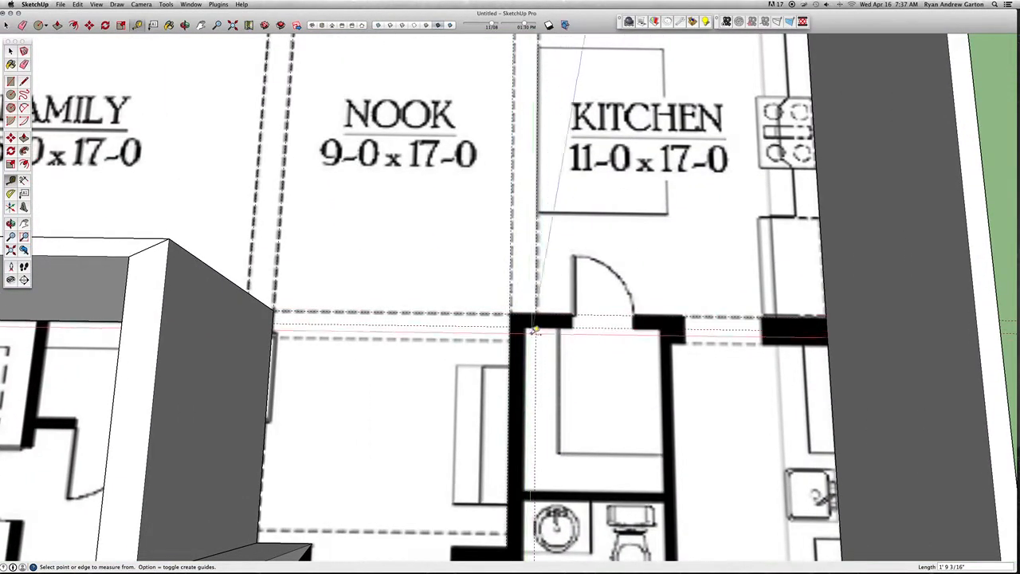
scroll(533, 323, down, 1)
scroll(541, 330, down, 2)
scroll(606, 331, up, 2)
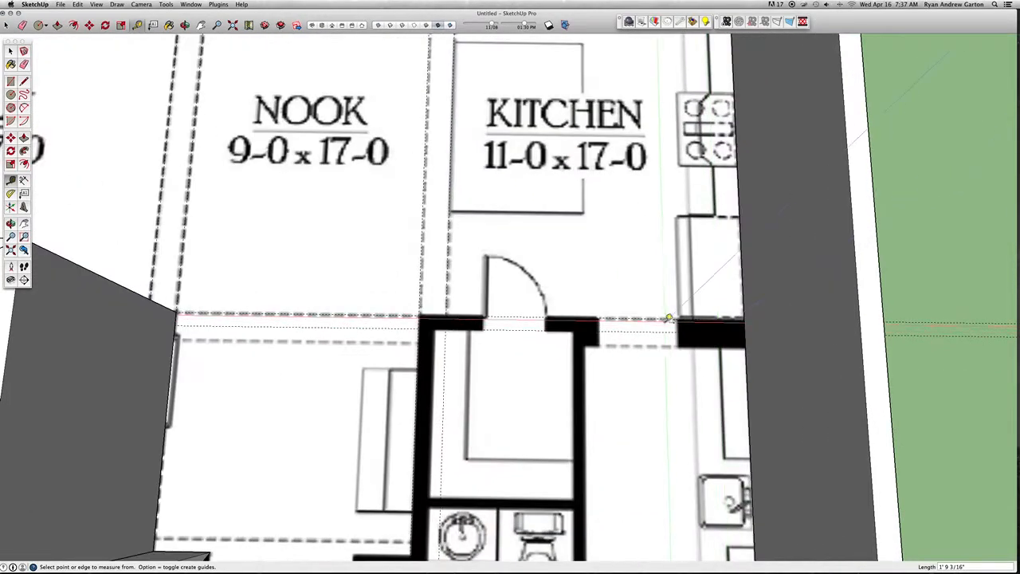
scroll(660, 313, up, 2)
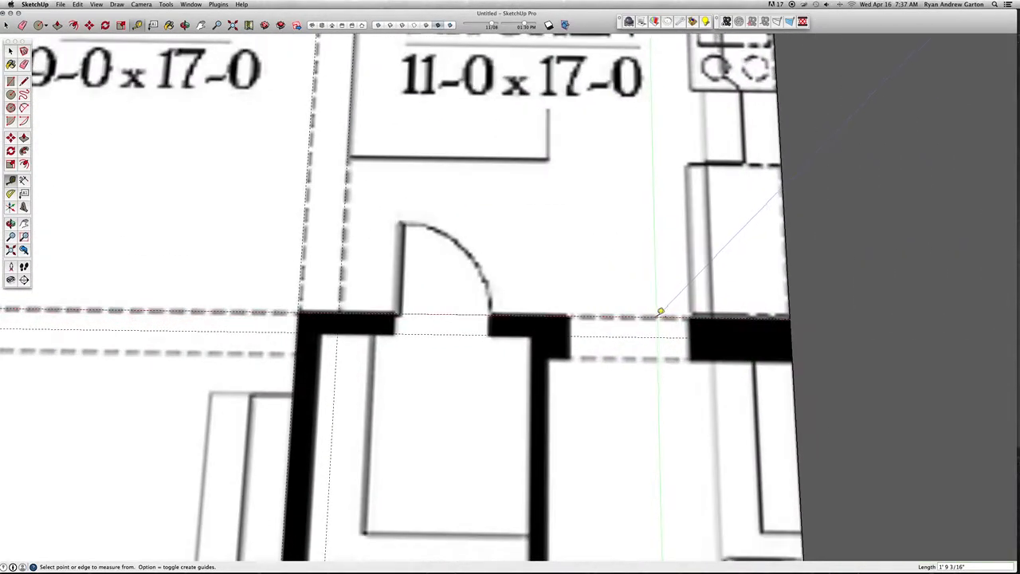
click(661, 313)
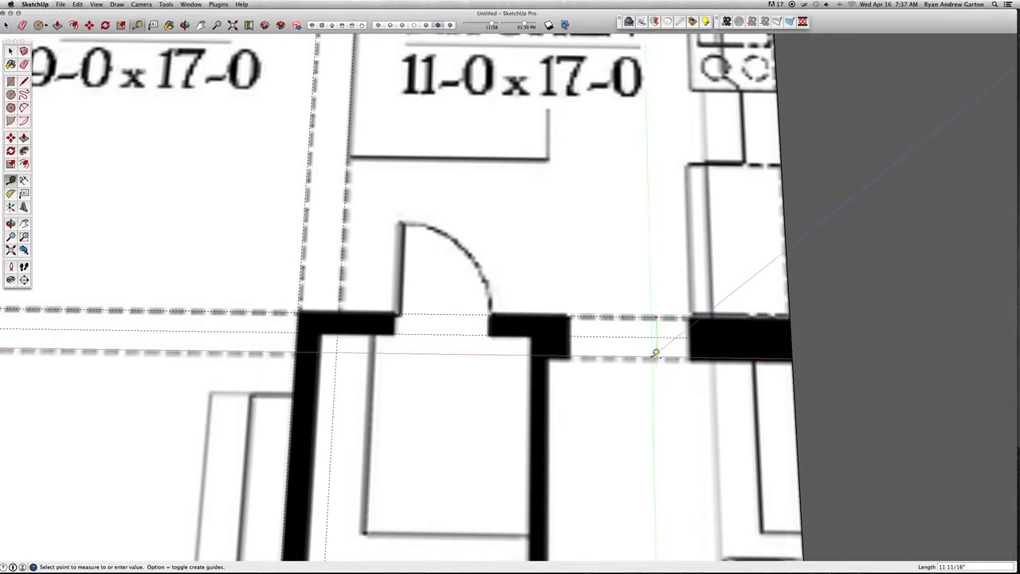
key(Return)
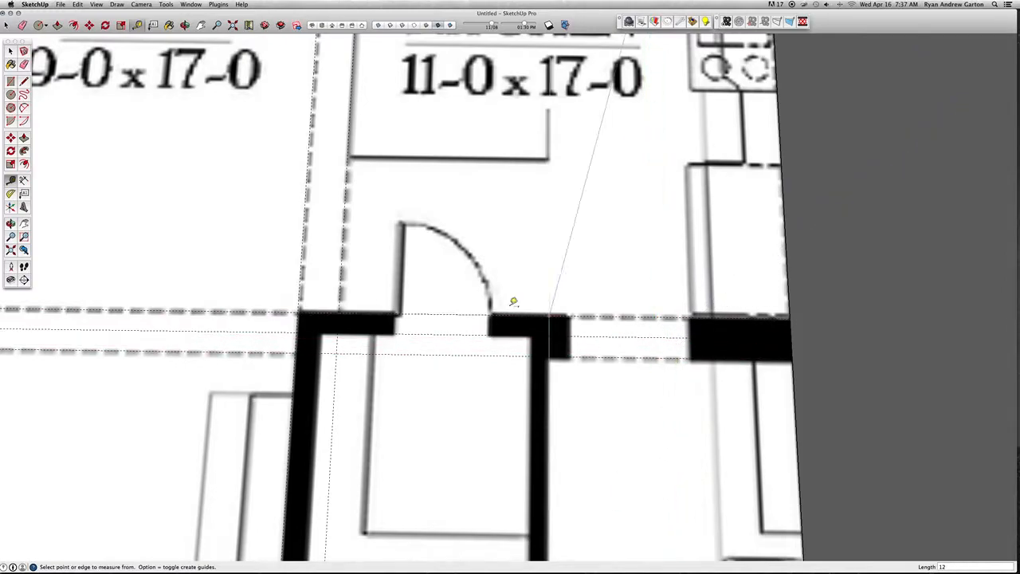
Place a guide 5'10" from the exterior wall beside the utility sink, along the pantry and powder room wall.
scroll(436, 312, down, 5)
middle_drag(502, 317, 602, 276)
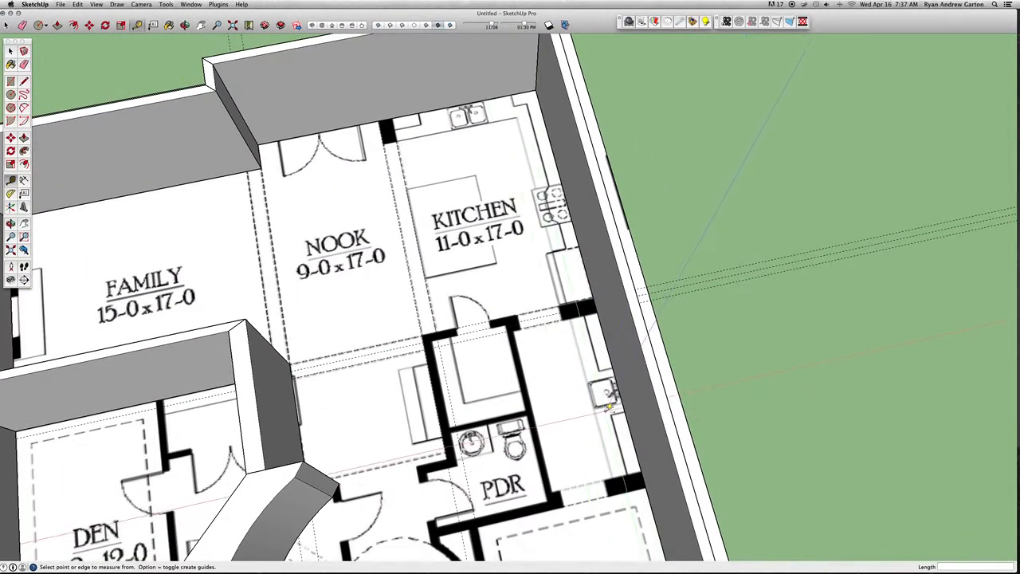
scroll(625, 394, up, 3)
click(638, 393)
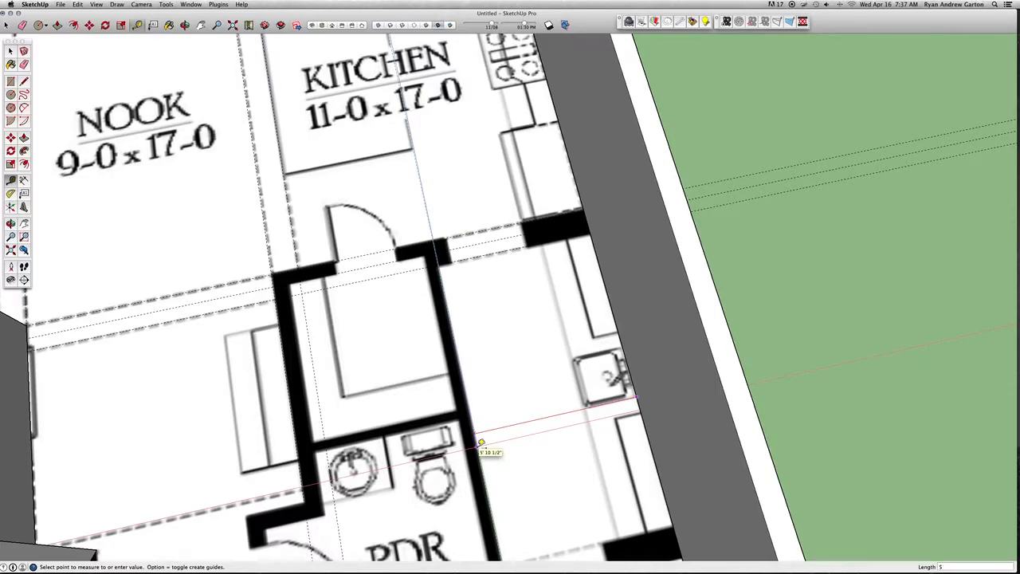
key(Return)
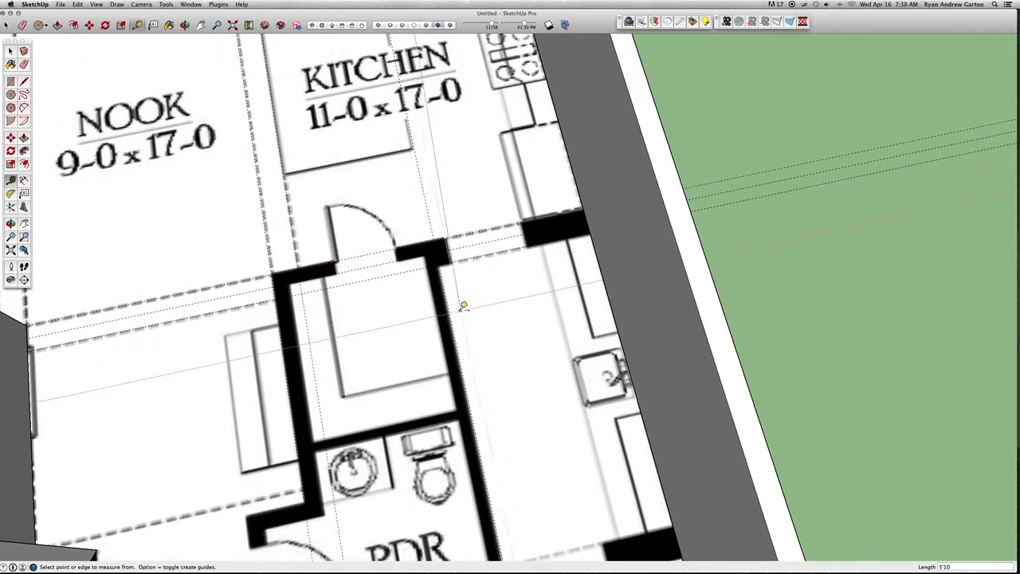
Draw a 1' thick rectangular wall footprint from the pantry corner guide to the exterior wall beside the kitchen, and group it.
click(12, 81)
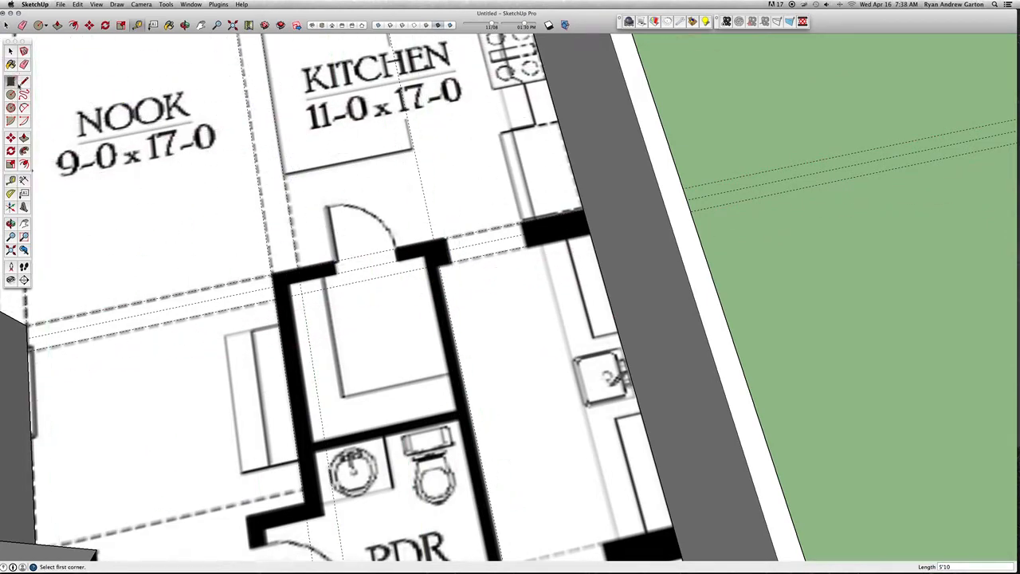
click(438, 265)
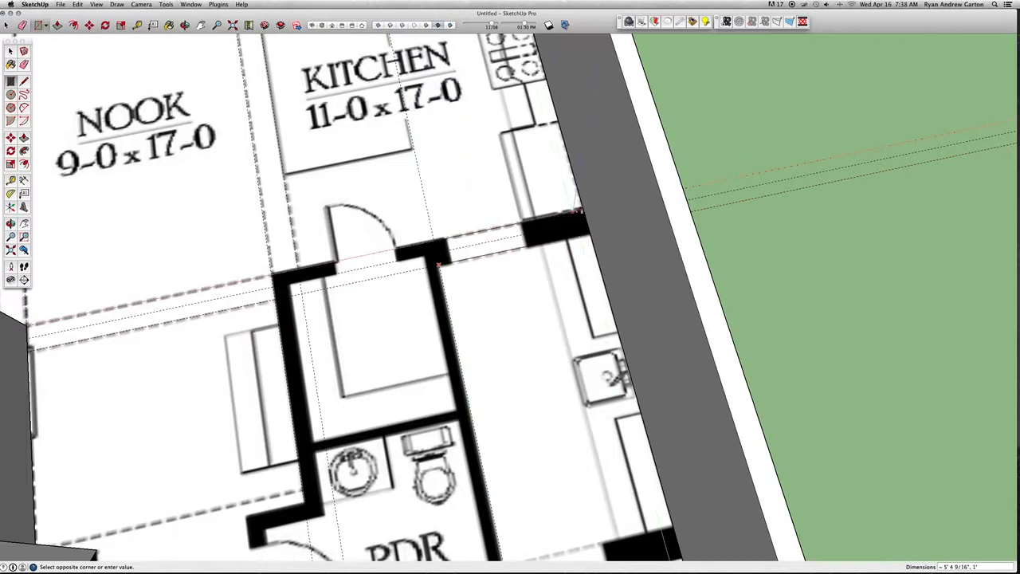
click(586, 206)
scroll(518, 230, up, 4)
key(space)
click(476, 256)
key(g)
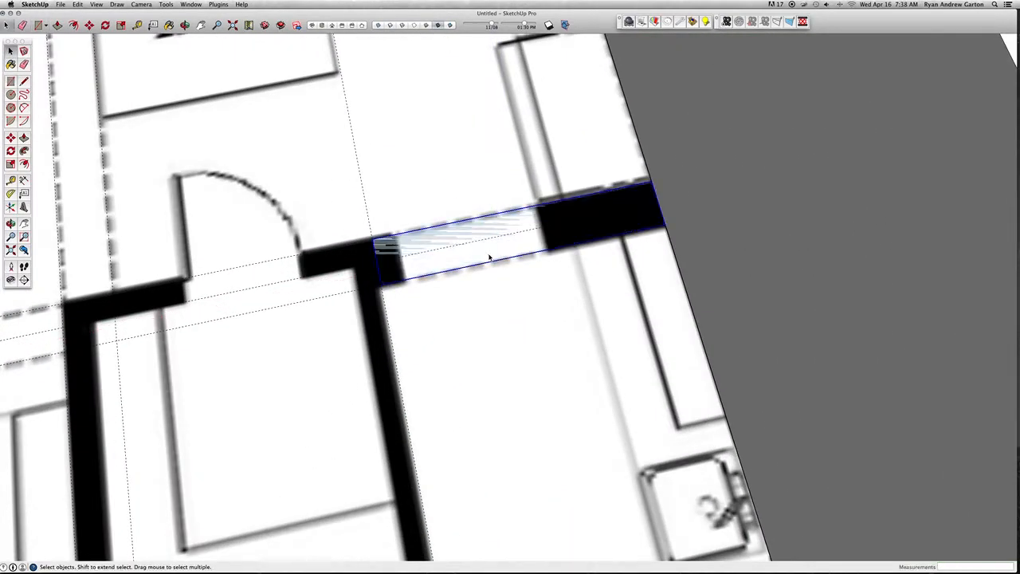
Push/Pull the grouped footprint beside the kitchen up to the exterior wall's height and close the group.
double_click(489, 256)
scroll(489, 255, down, 3)
key(p)
scroll(519, 238, down, 3)
click(598, 262)
scroll(576, 280, down, 3)
key(space)
scroll(413, 271, up, 1)
click(392, 238)
Place a guide 2' inward from the exterior wall at the kitchen sink, marking the end of the short kitchen-nook wall.
middle_drag(423, 316, 651, 322)
scroll(467, 342, down, 3)
middle_drag(437, 359, 475, 413)
scroll(410, 373, up, 3)
scroll(319, 344, up, 2)
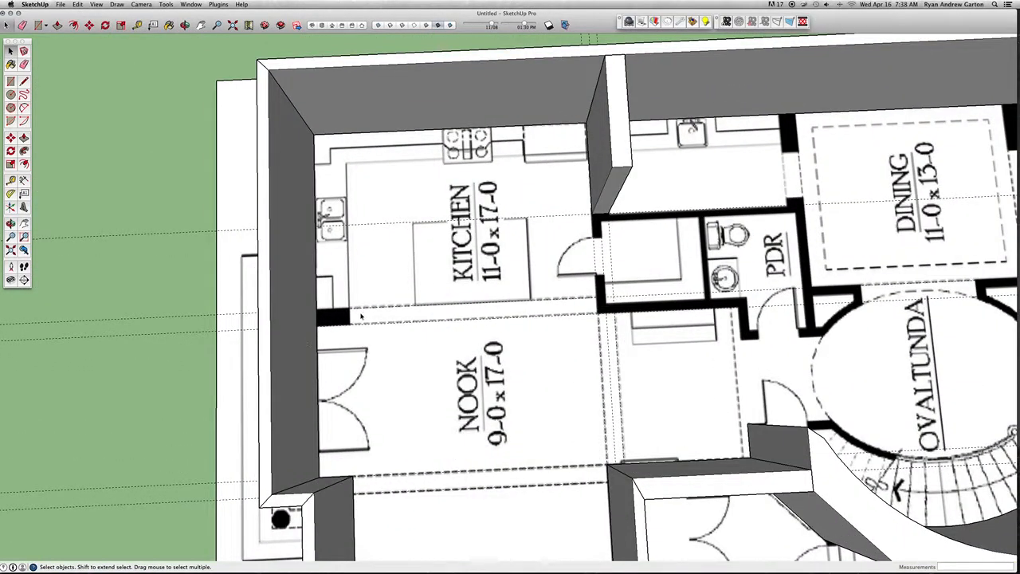
scroll(353, 316, up, 2)
key(t)
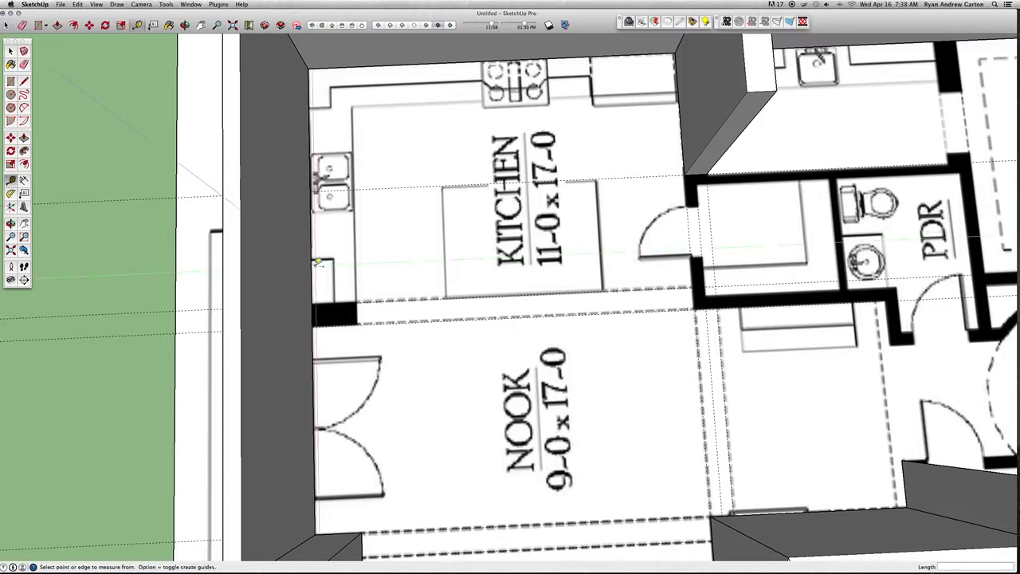
click(316, 252)
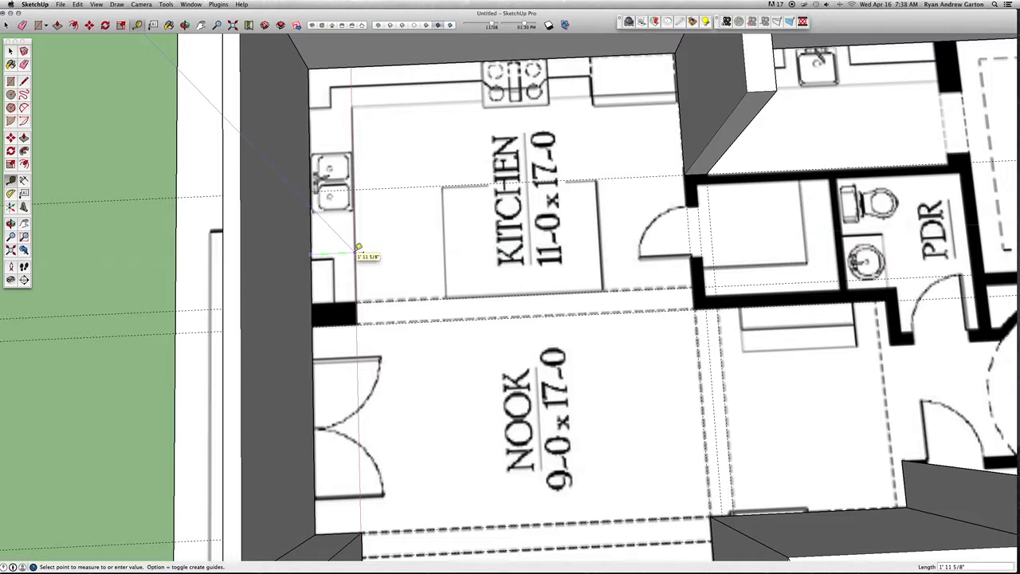
click(358, 247)
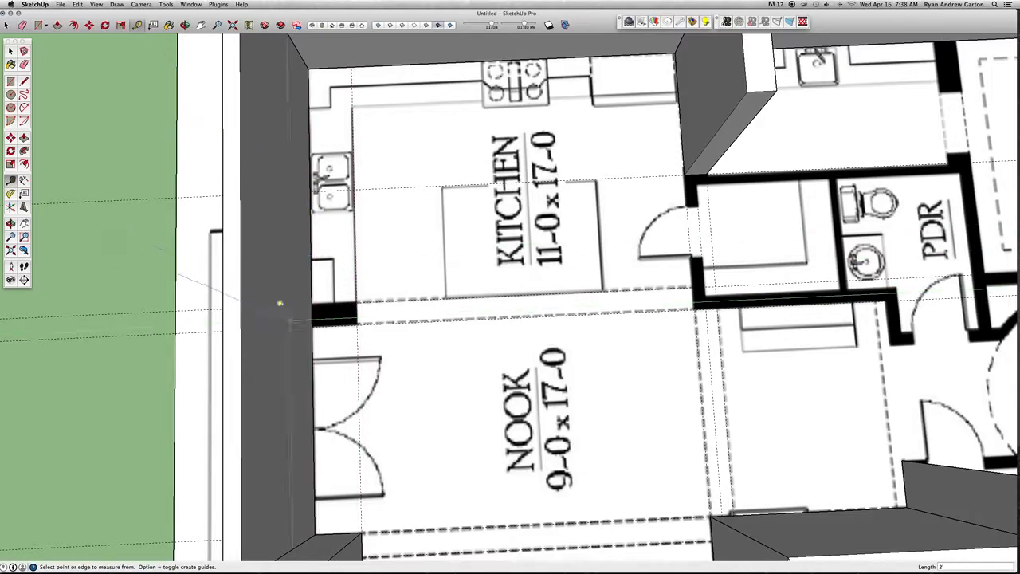
Draw a 2' by 1' rectangle over the short wall between kitchen and nook, and group it.
key(r)
click(356, 303)
click(319, 325)
scroll(322, 323, up, 3)
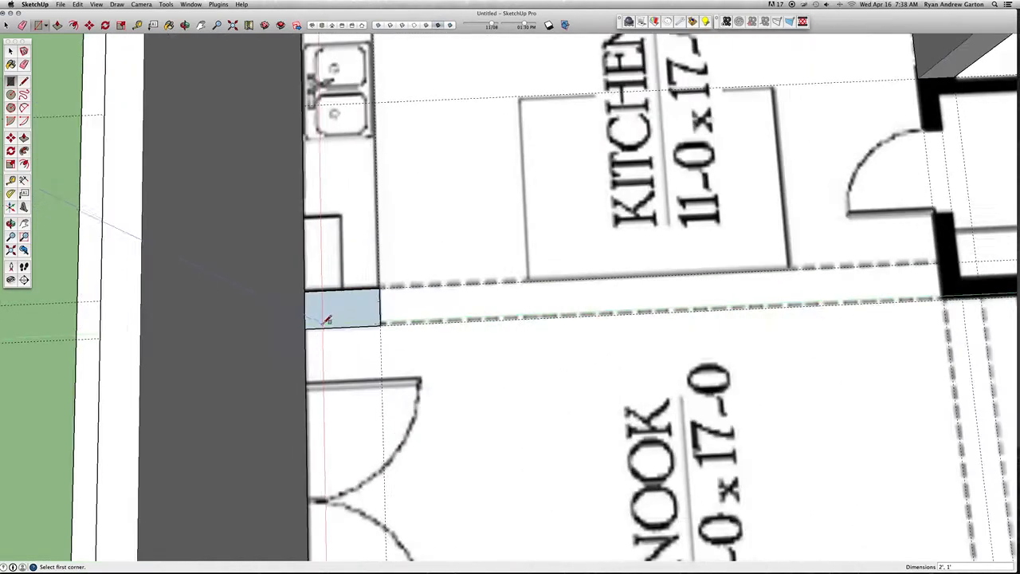
key(space)
click(322, 319)
key(g)
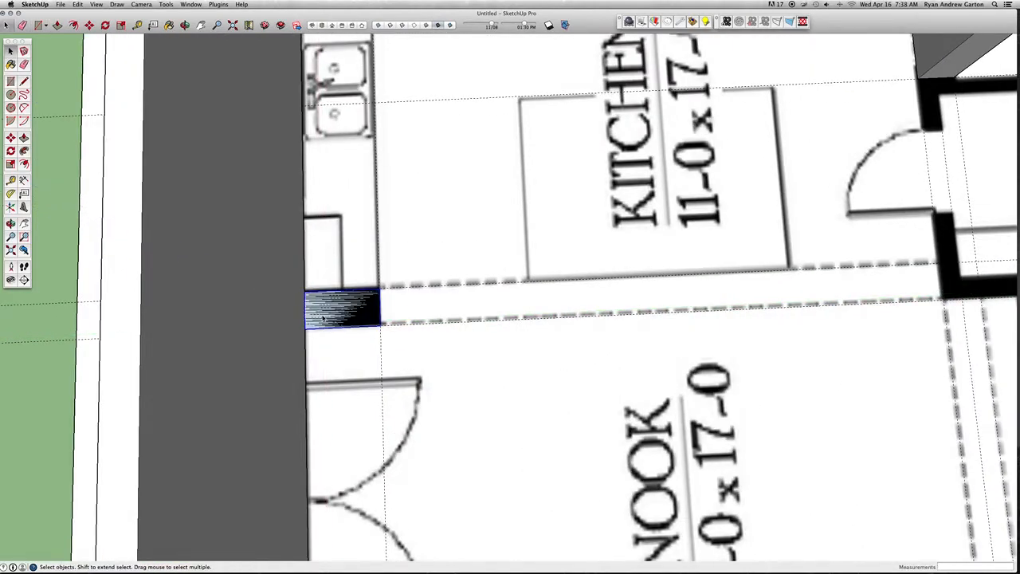
Push/Pull the short kitchen-nook wall footprint up to the height of the exterior wall and leave the group.
scroll(330, 310, down, 3)
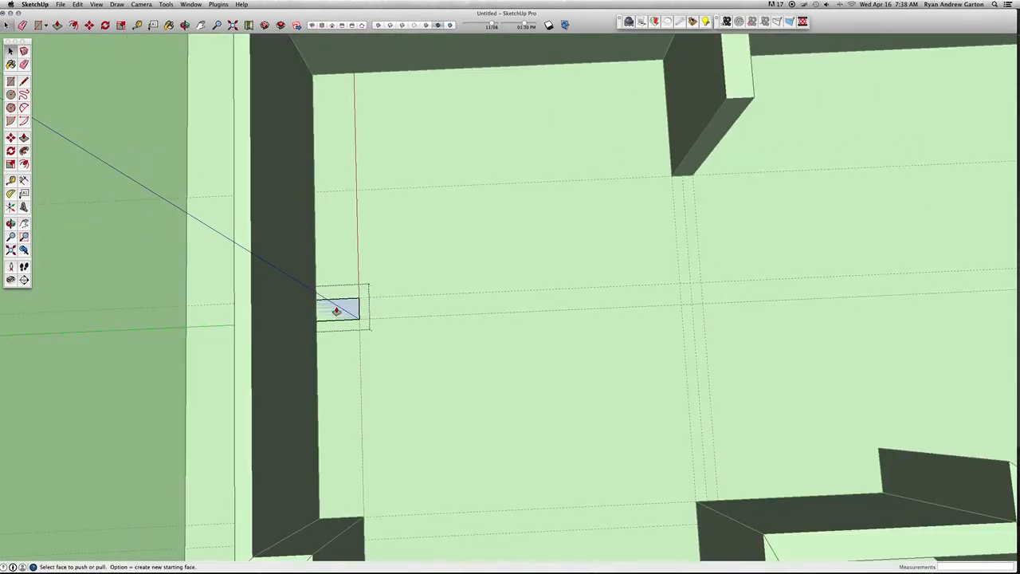
click(337, 310)
scroll(338, 311, down, 5)
click(481, 238)
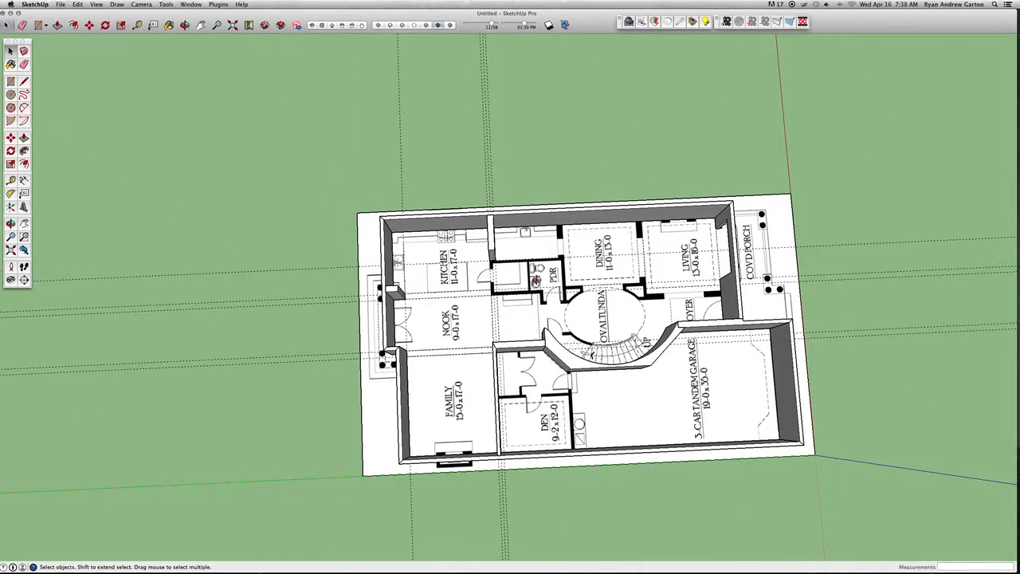
key(space)
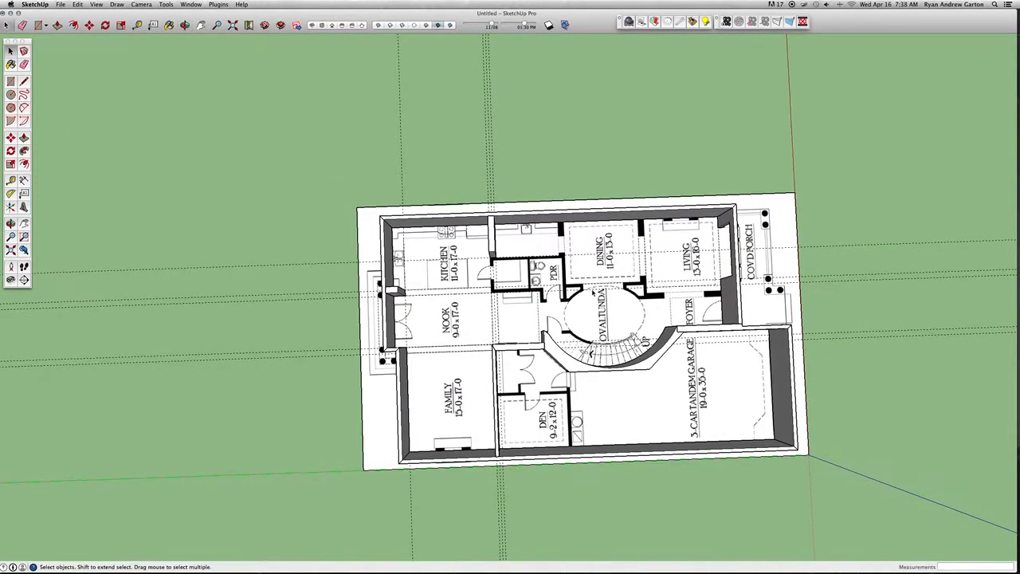
Place a guide inside the pantry and PDR back wall, parallel to the existing guide on its outer face.
scroll(585, 301, up, 5)
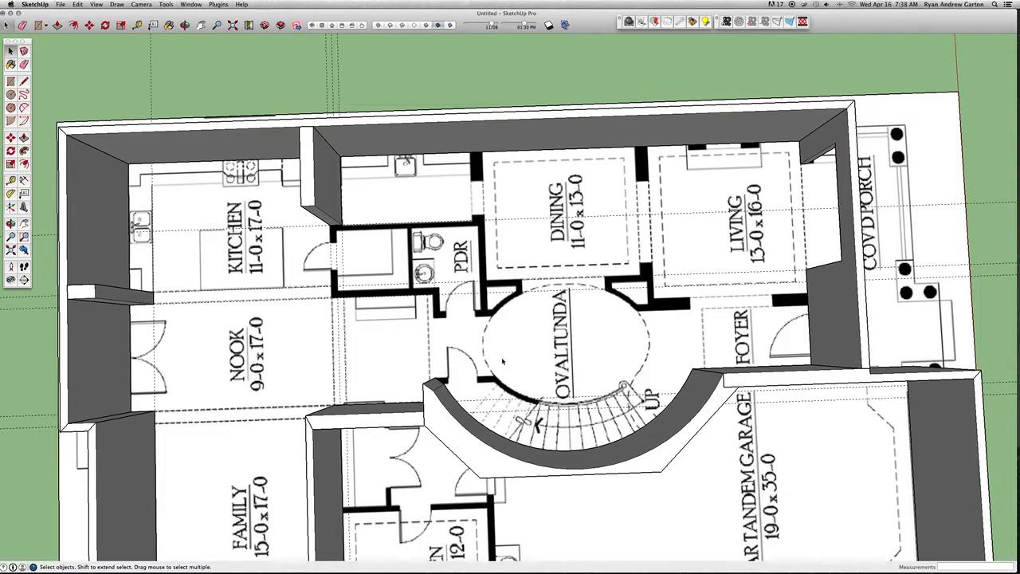
scroll(661, 298, up, 3)
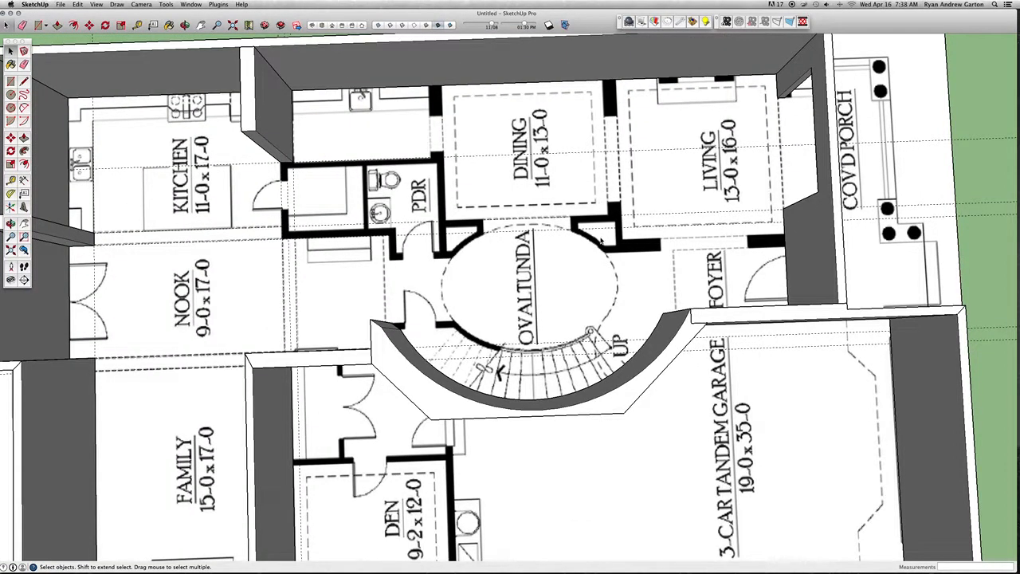
scroll(251, 233, down, 2)
scroll(247, 177, up, 6)
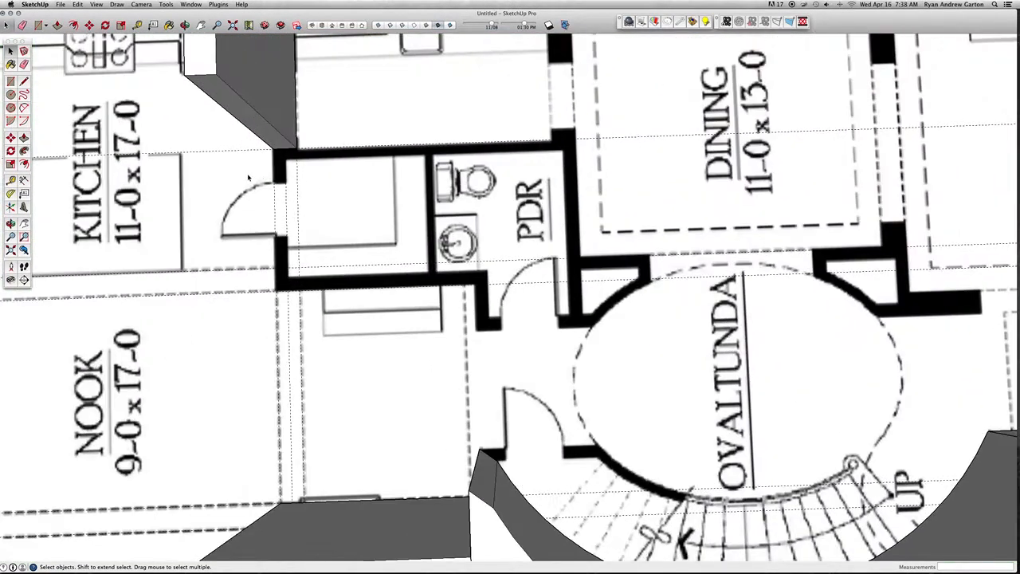
scroll(282, 277, up, 3)
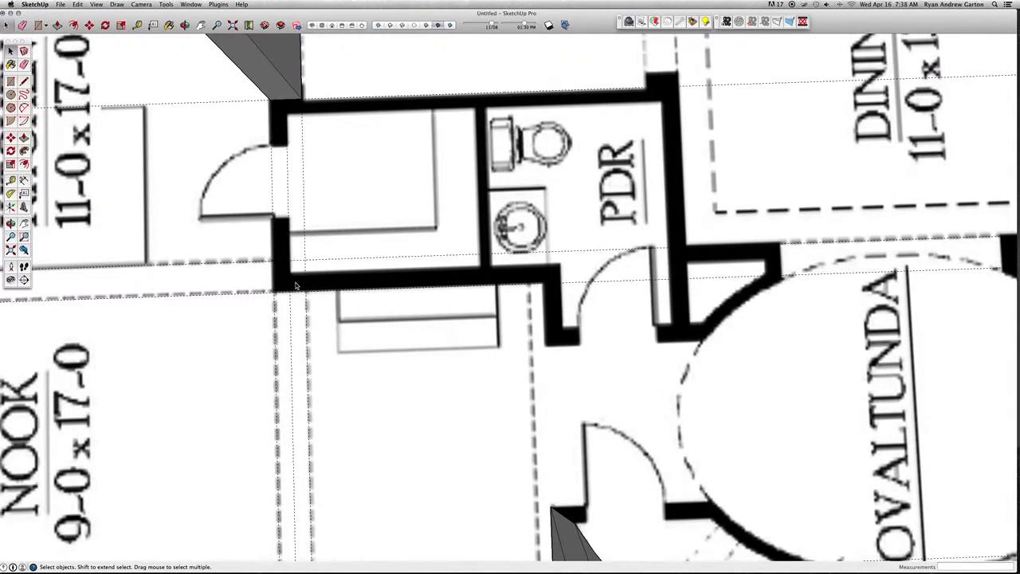
scroll(355, 166, down, 2)
key(t)
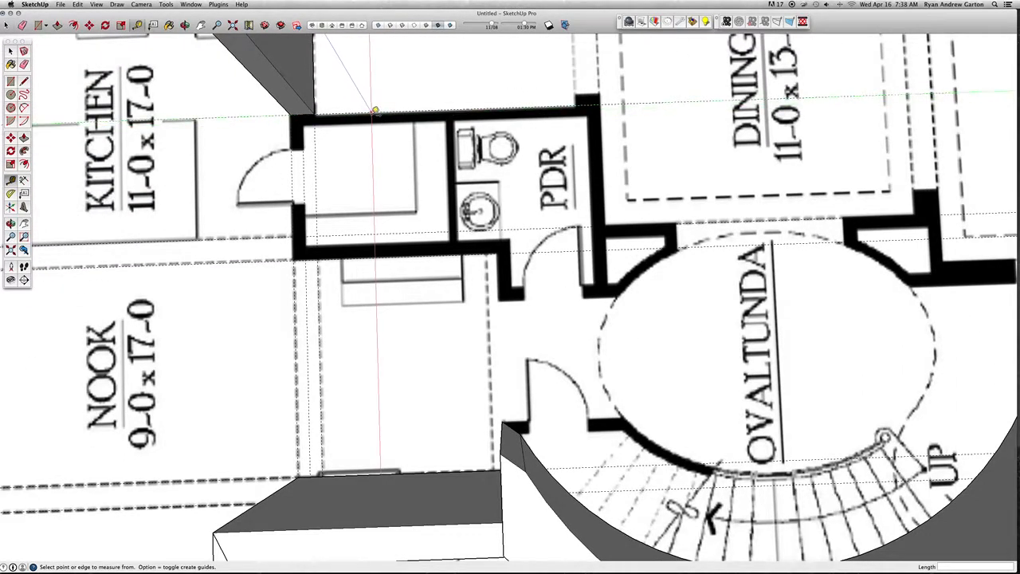
click(374, 117)
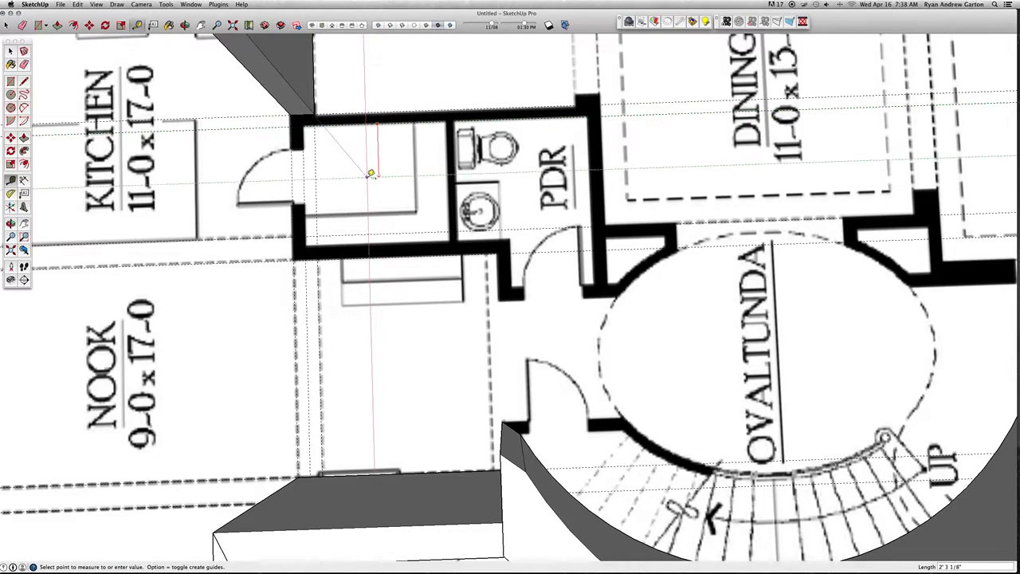
Place a guide 6" inward from the hall-side face of the pantry and PDR wall, and adjust the offset to 8".
scroll(371, 253, up, 2)
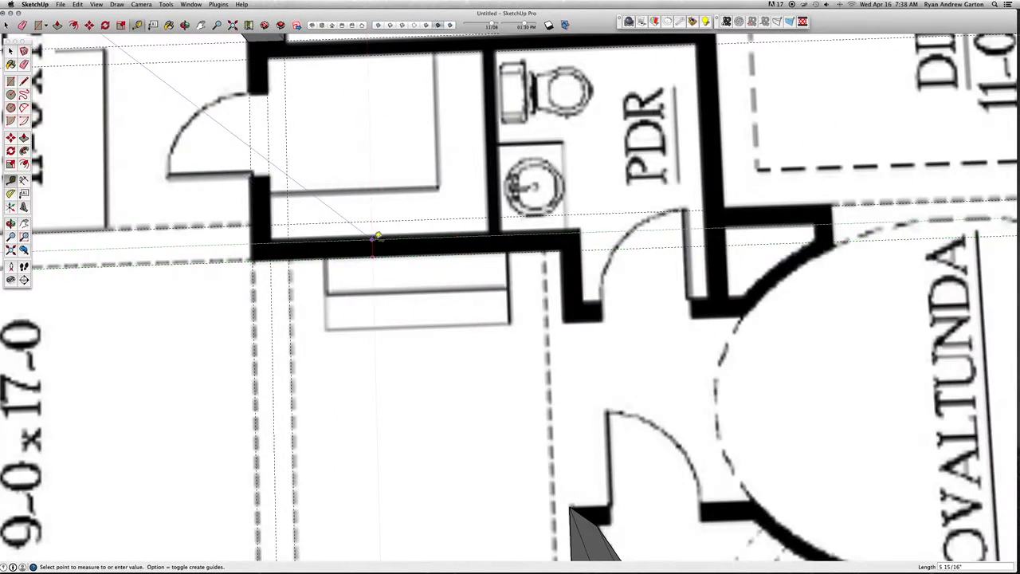
text(6)
key(Return)
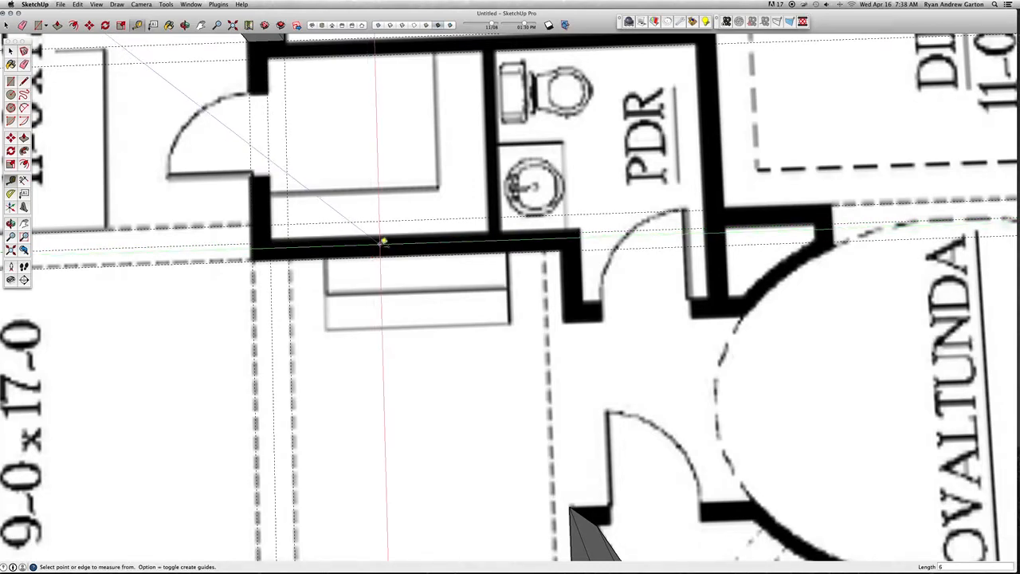
scroll(383, 237, up, 3)
scroll(428, 238, down, 3)
scroll(443, 229, up, 2)
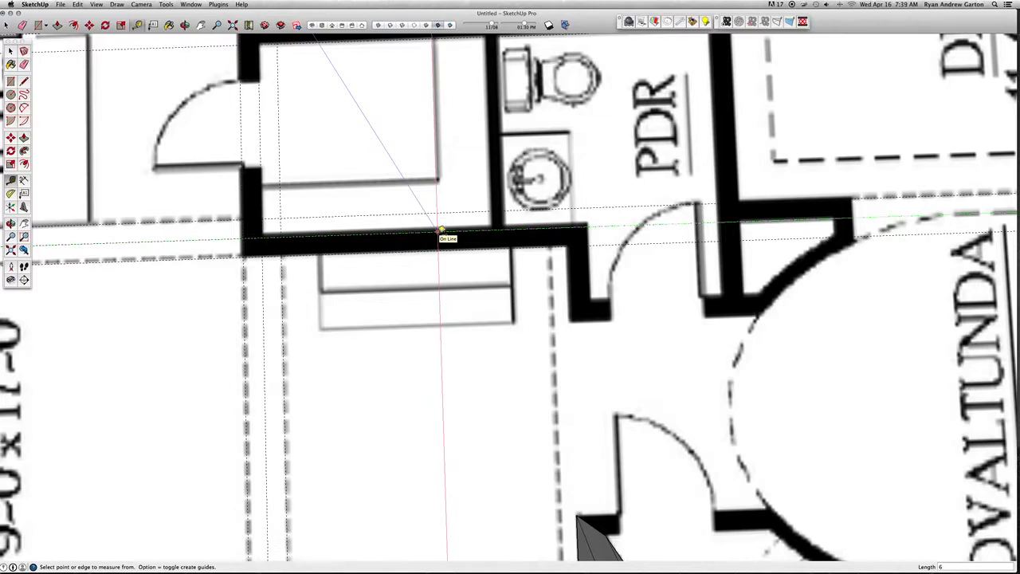
scroll(519, 231, down, 4)
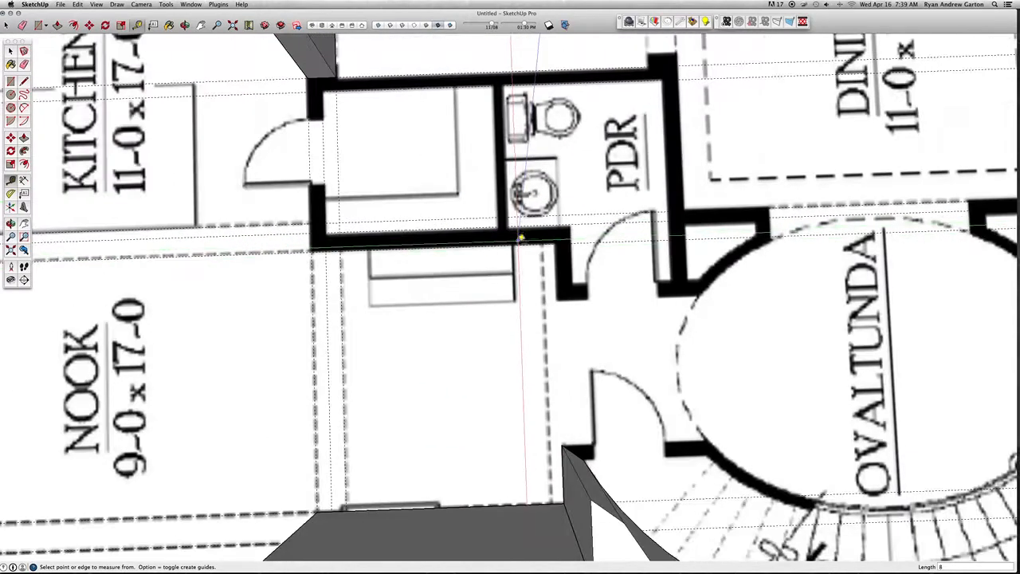
scroll(499, 261, up, 2)
scroll(484, 264, down, 5)
click(137, 334)
scroll(464, 251, up, 3)
click(578, 265)
click(578, 269)
key(super+z)
Place a guide along the end edge of the stair wall, extending across the hall to the PDR wall.
mouse_move(549, 411)
middle_down()
mouse_move(821, 294)
mouse_move(751, 364)
middle_up()
scroll(729, 392, up, 3)
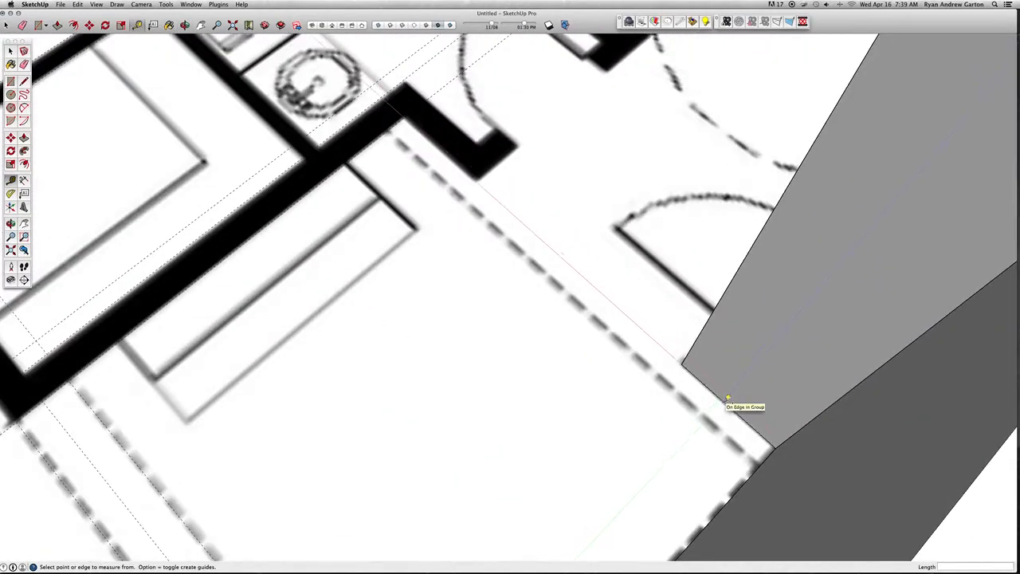
double_click(724, 401)
scroll(721, 394, down, 6)
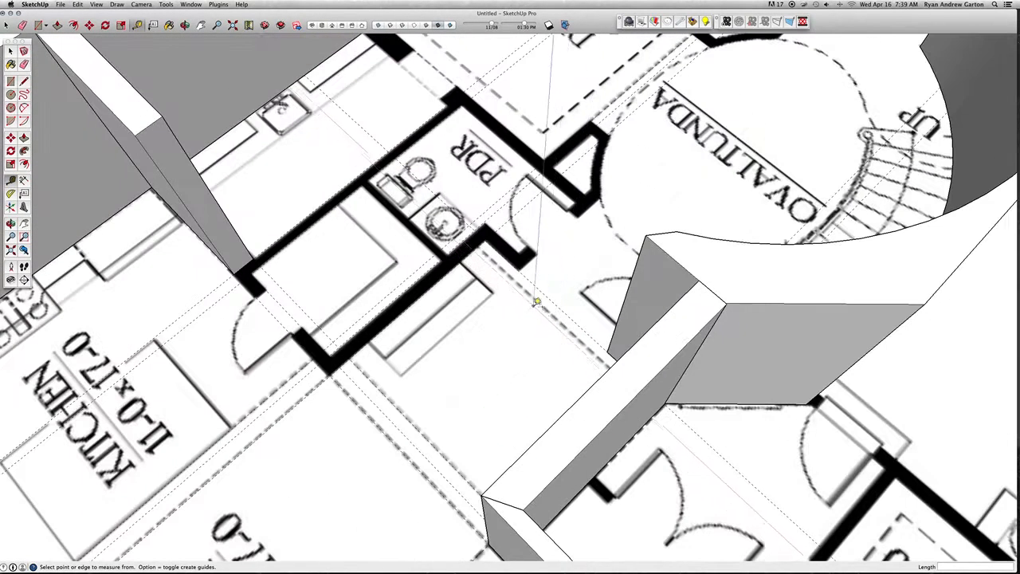
Offset a second guide 7" from the stair-wall guide to mark the thickness of the short PDR wall.
middle_drag(544, 307, 425, 359)
scroll(529, 187, up, 3)
scroll(551, 237, up, 3)
click(550, 230)
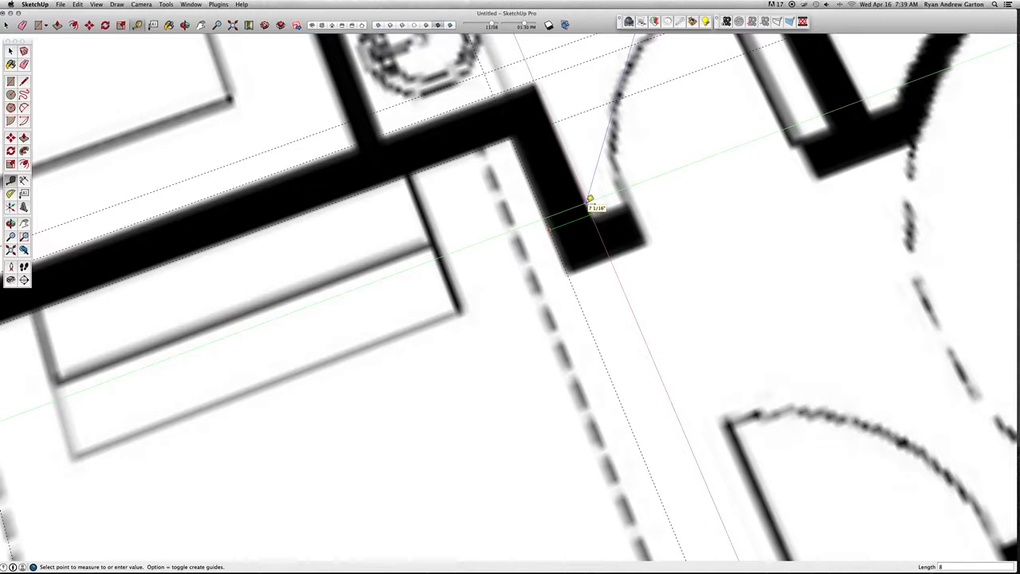
click(591, 200)
scroll(503, 257, down, 4)
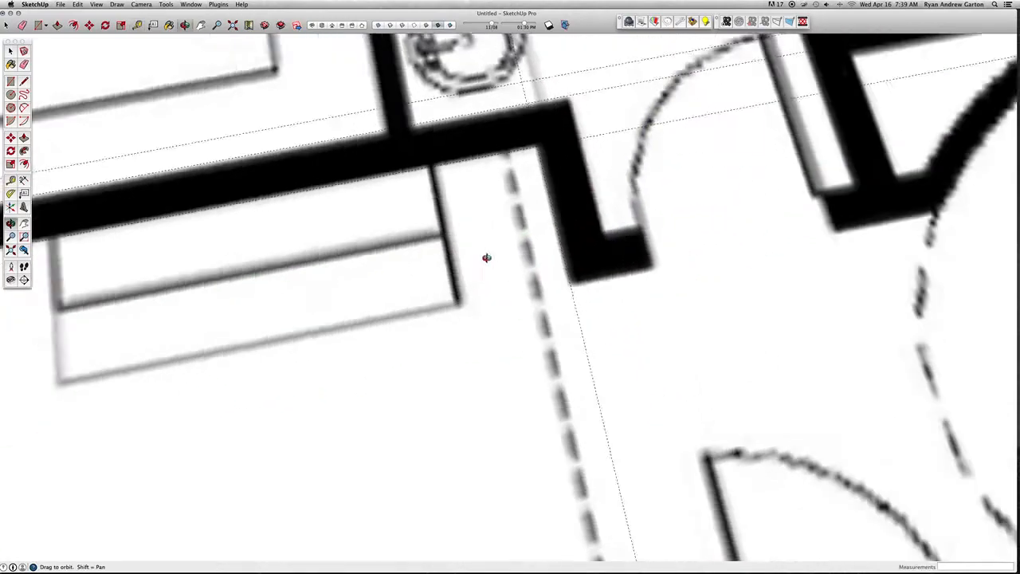
middle_drag(528, 338, 462, 362)
click(509, 375)
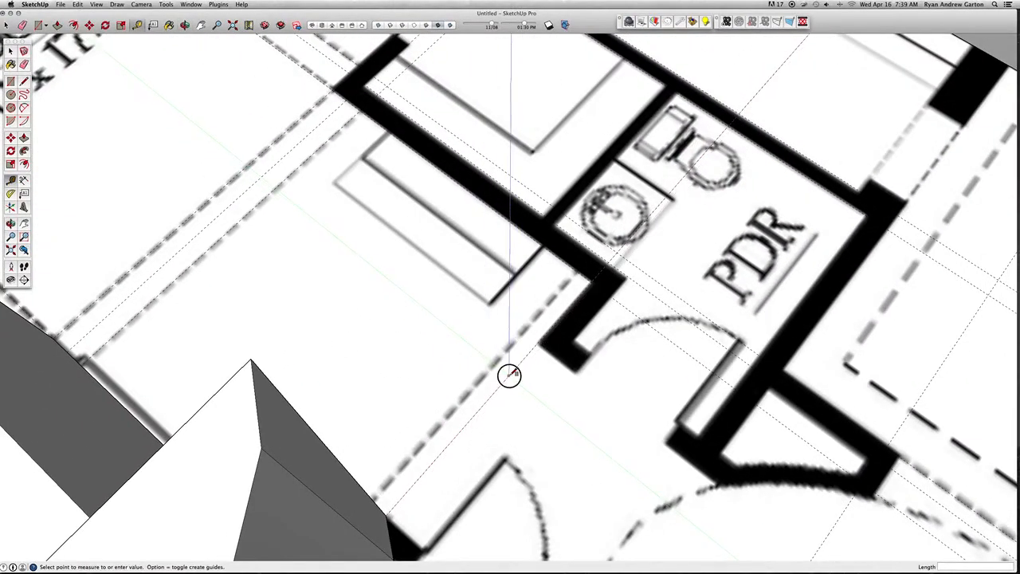
key(Return)
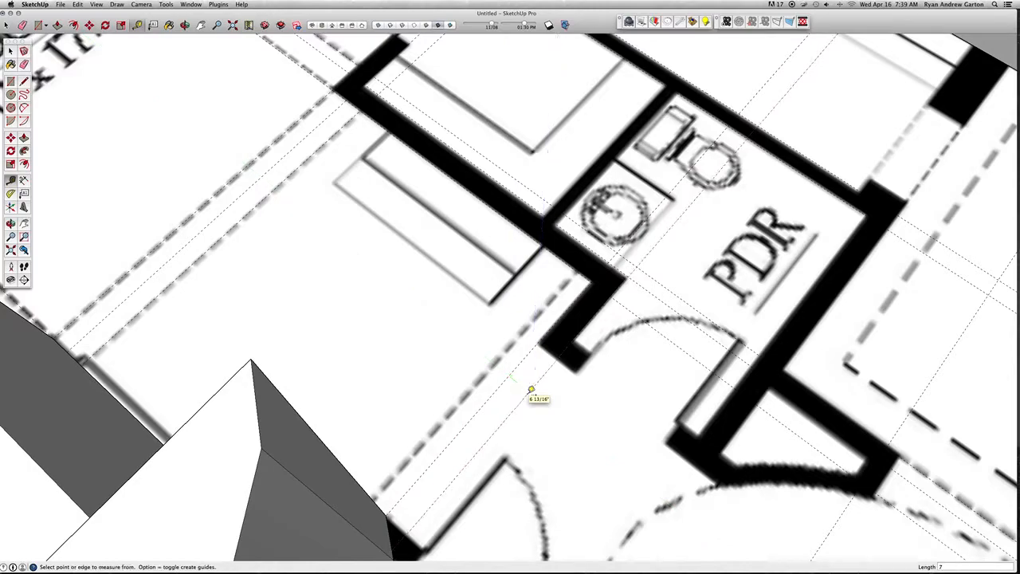
Trace the footprint of the long hall-side pantry and PDR wall with mitred ends along the guides, group it and open the group.
middle_drag(661, 303, 378, 363)
scroll(558, 343, up, 3)
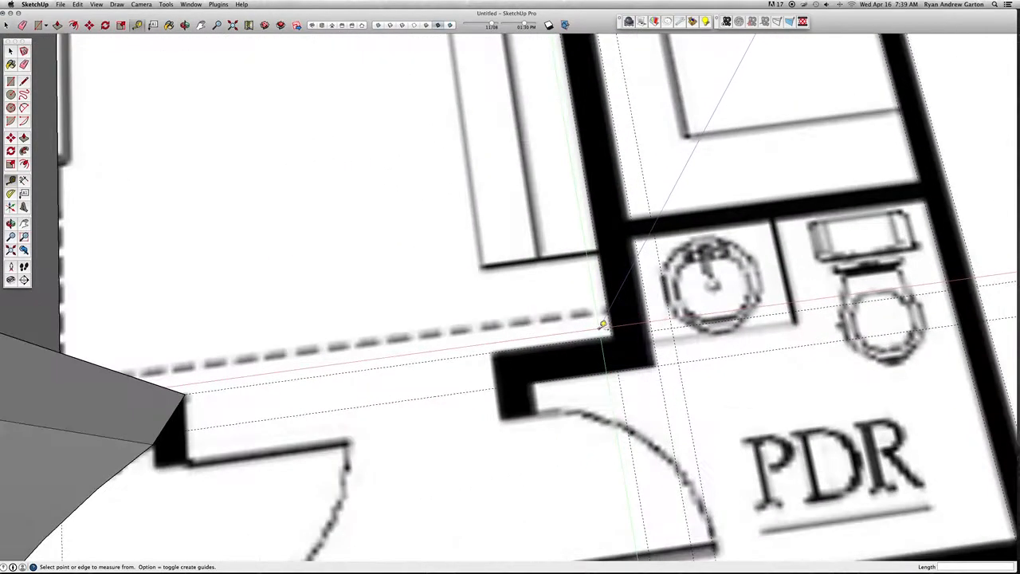
click(612, 331)
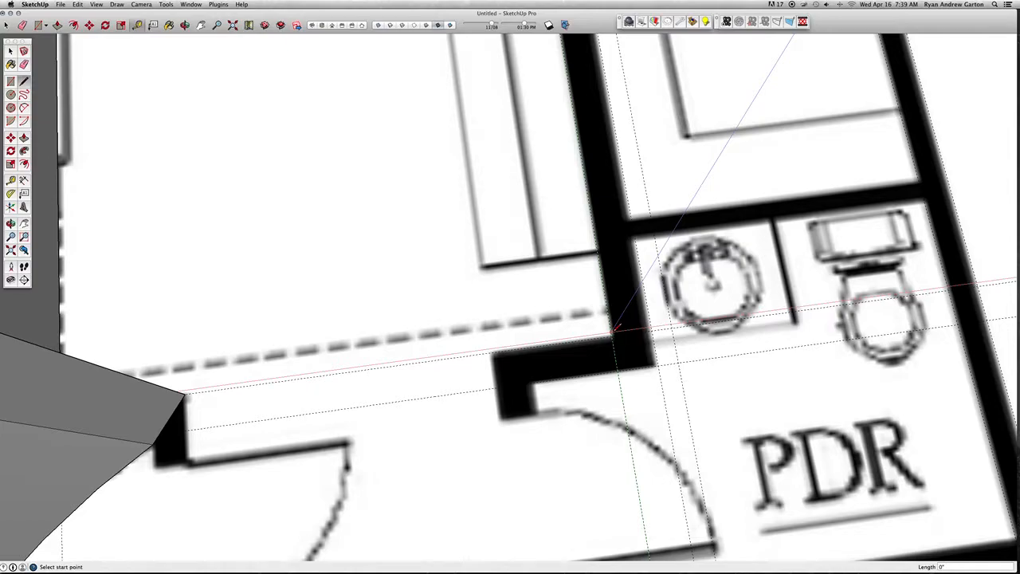
click(656, 365)
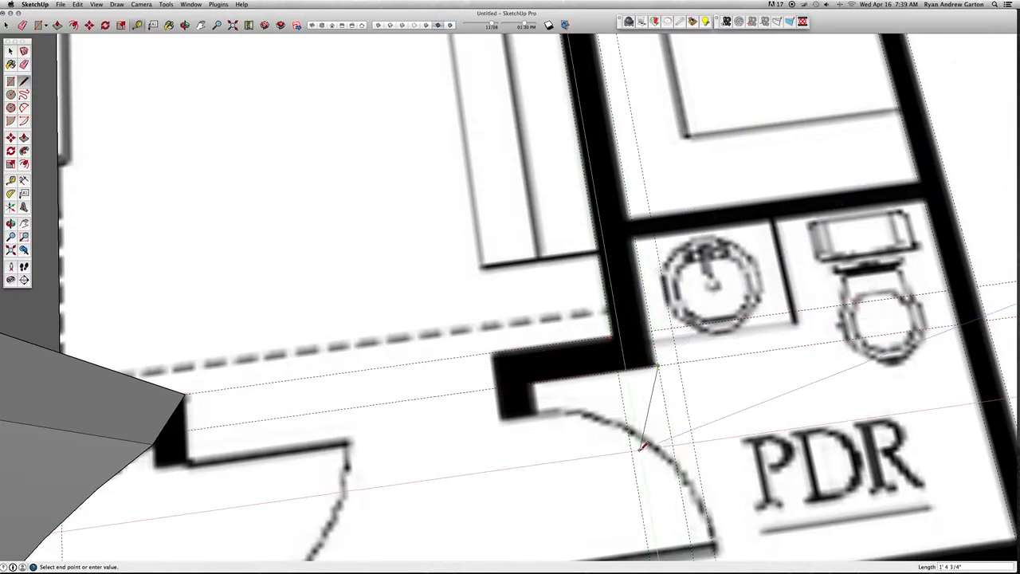
scroll(642, 444, down, 5)
scroll(604, 196, up, 8)
scroll(604, 196, down, 2)
scroll(589, 342, down, 3)
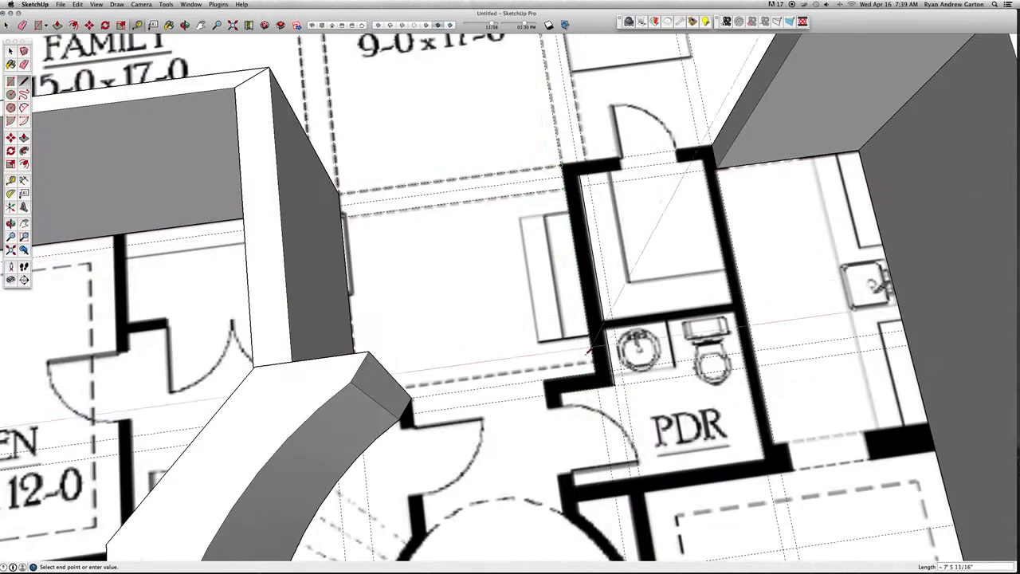
click(590, 342)
key(space)
scroll(589, 342, up, 3)
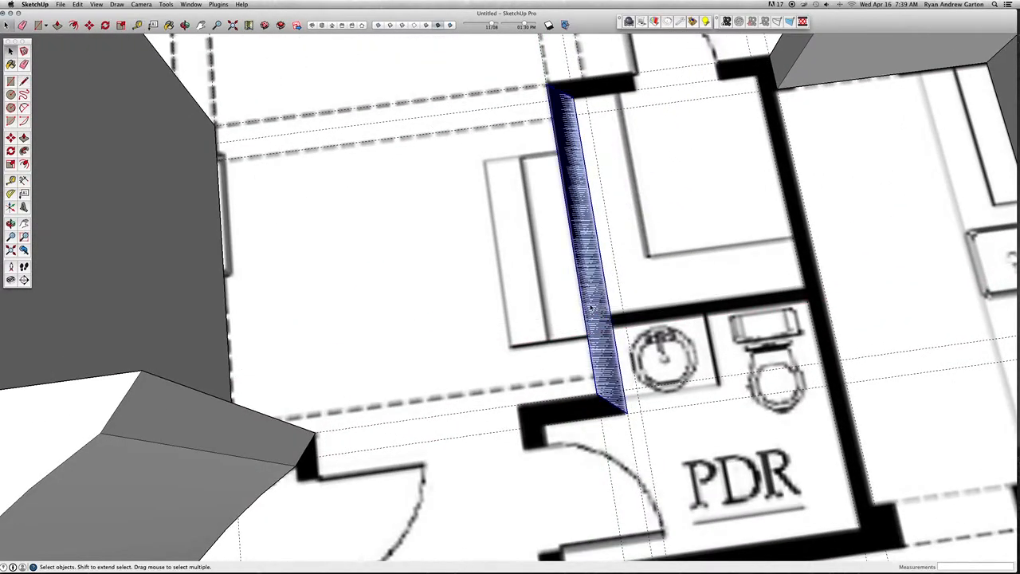
key(g)
double_click(592, 295)
Push/Pull the hall-side pantry wall footprint up to the height of the neighbouring walls and leave the group.
scroll(587, 276, down, 3)
key(p)
click(582, 228)
scroll(582, 225, down, 4)
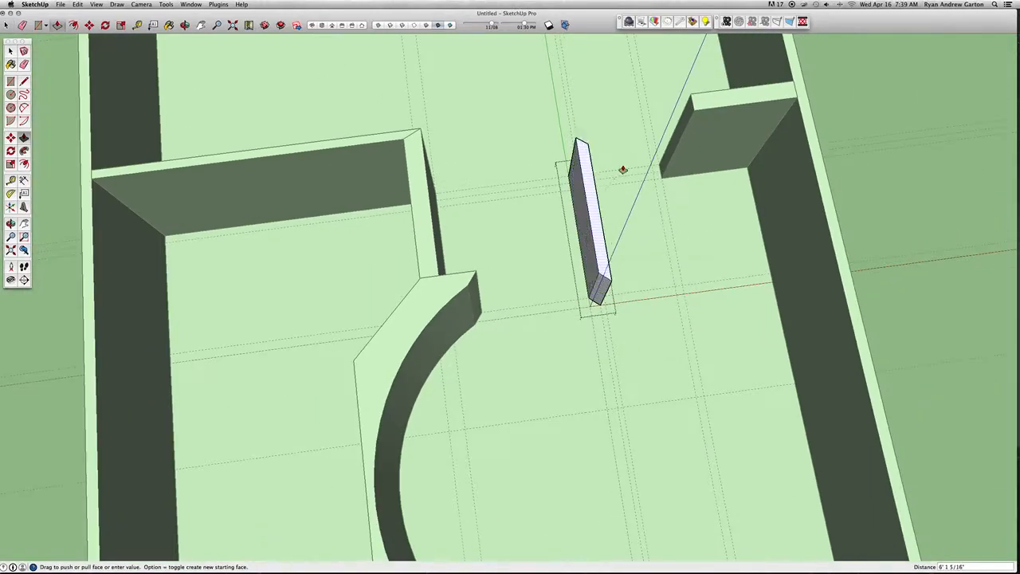
click(694, 114)
key(space)
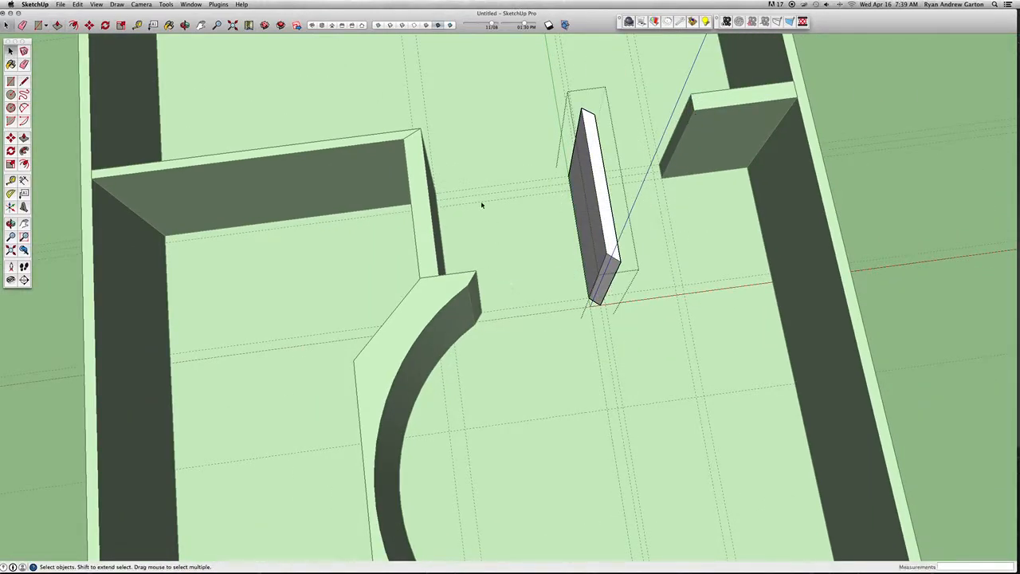
click(434, 259)
Trace the pantry's door-side wall footprint between the hall wall and the kitchen wall with mitred ends, group it and open the group.
scroll(433, 262, down, 5)
scroll(517, 203, up, 5)
scroll(503, 252, up, 2)
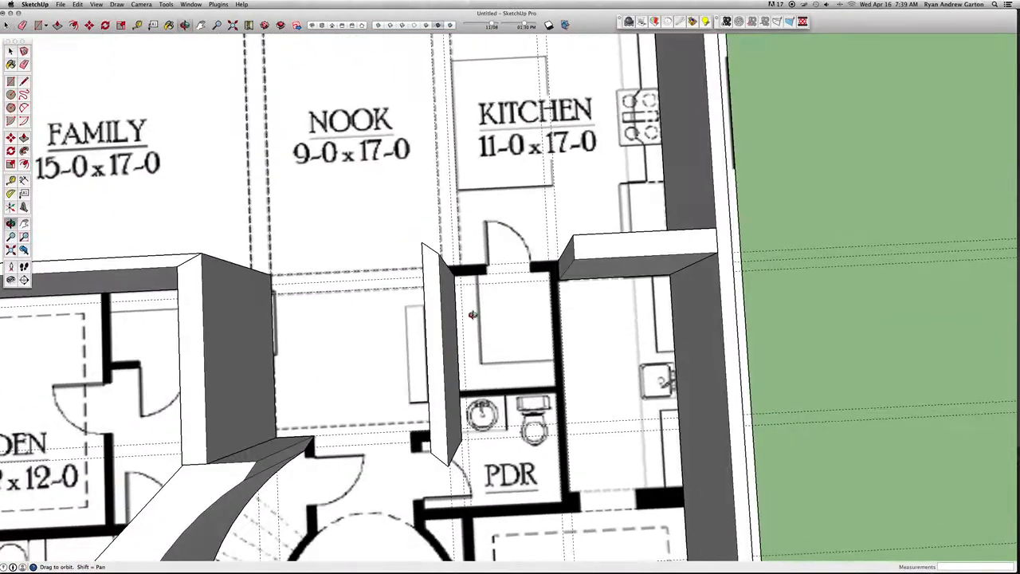
scroll(547, 266, up, 6)
key(l)
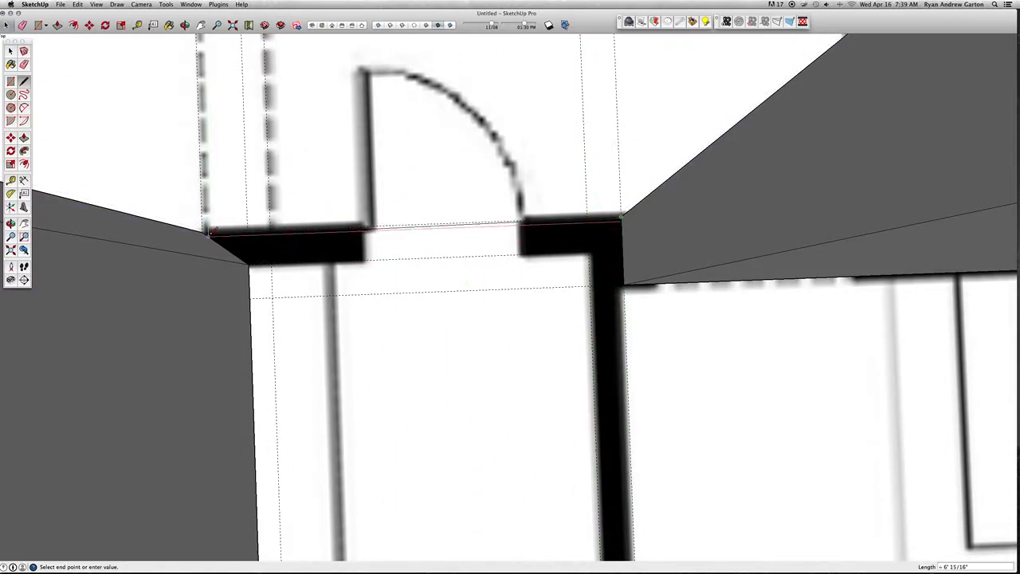
click(204, 230)
click(248, 263)
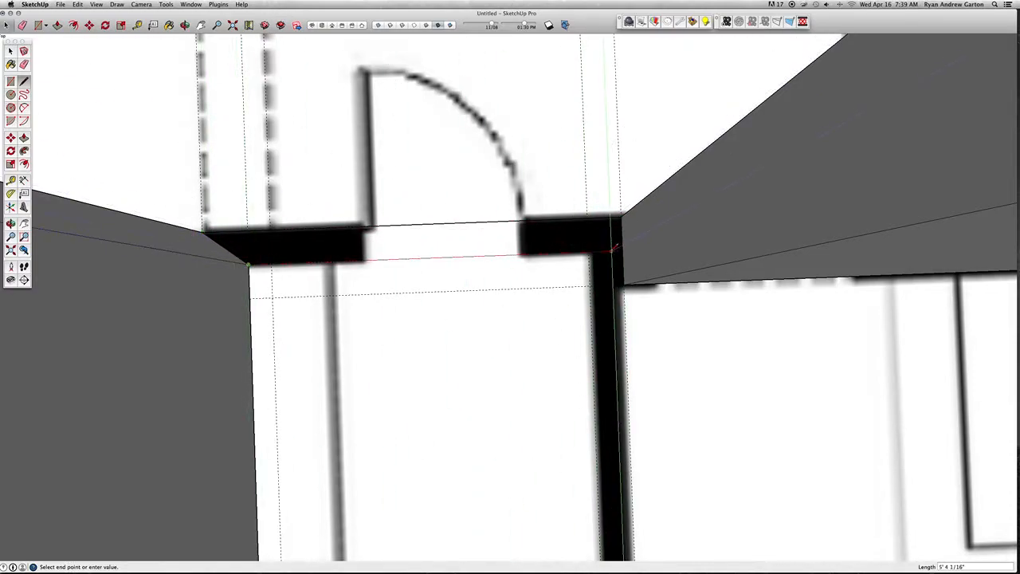
click(588, 252)
key(space)
click(484, 237)
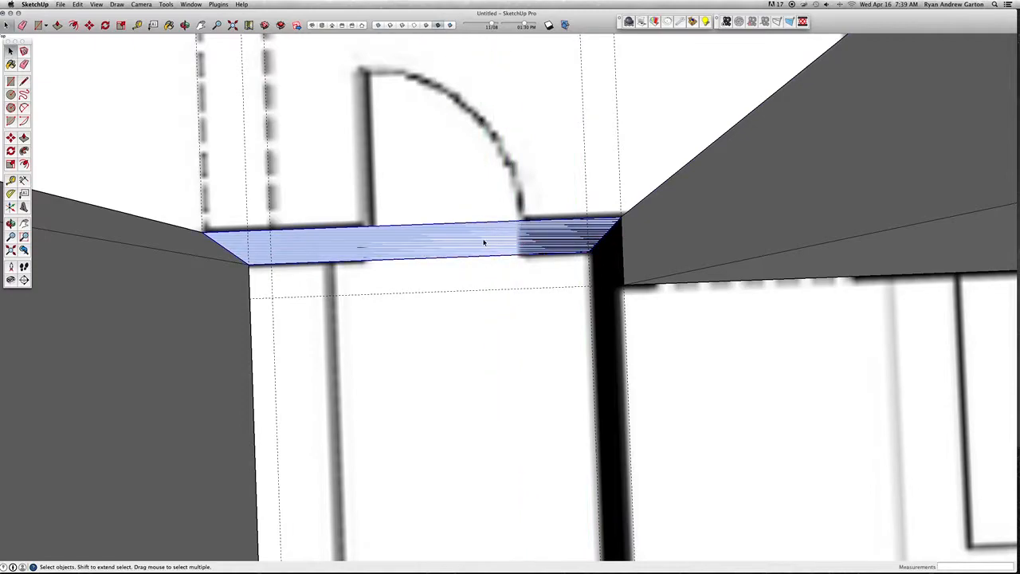
scroll(485, 239, down, 3)
key(g)
double_click(478, 240)
Push/Pull the pantry's door-side wall footprint up to the height of the kitchen wall and leave the group.
scroll(479, 241, down, 3)
key(p)
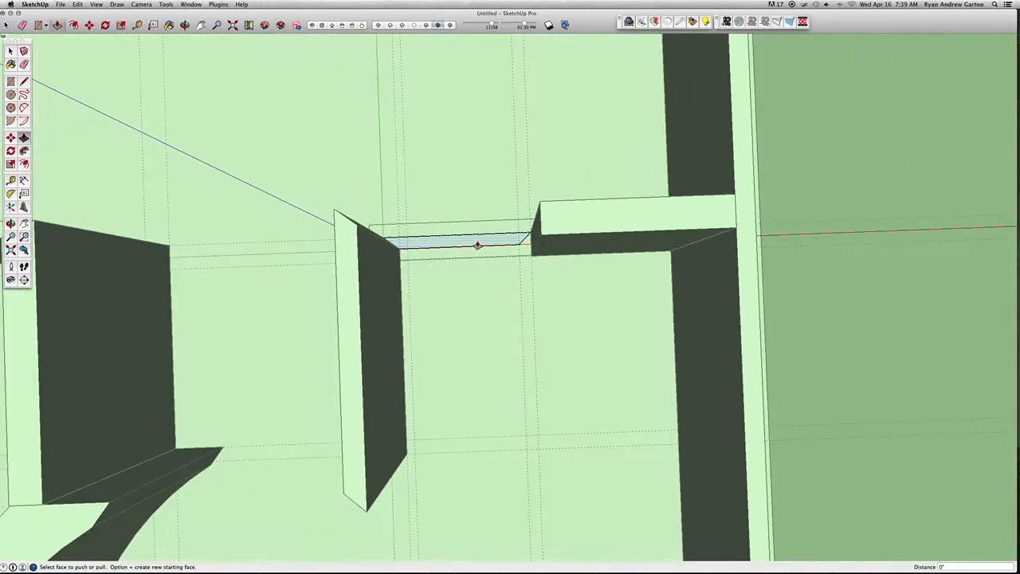
click(478, 241)
click(568, 217)
key(space)
click(487, 302)
Place a guide about 11' from the wall beside the kitchen, marking the near face of the dining room wall.
middle_drag(469, 349, 472, 329)
scroll(472, 328, down, 3)
scroll(463, 322, down, 2)
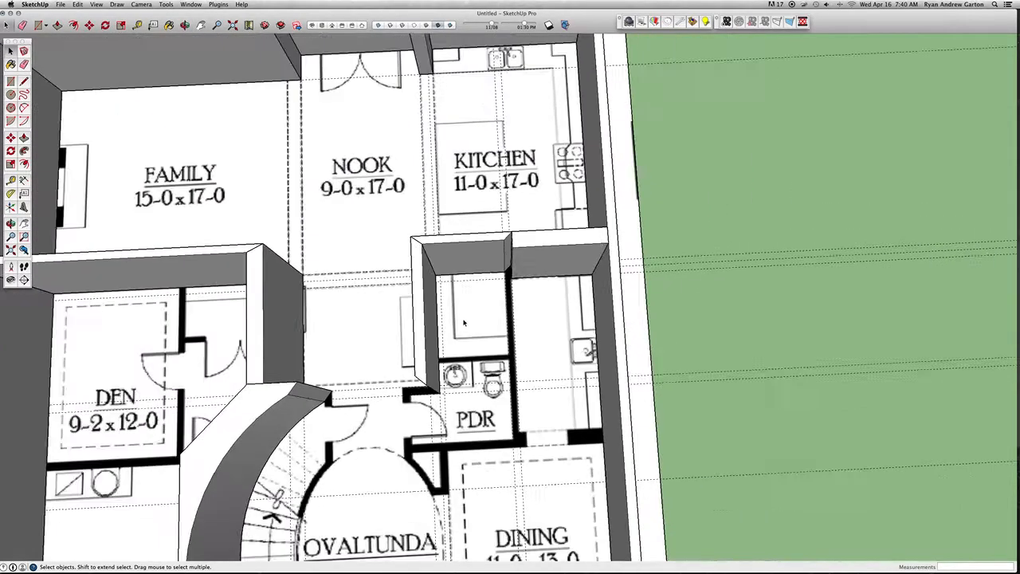
scroll(655, 293, down, 5)
scroll(578, 390, up, 5)
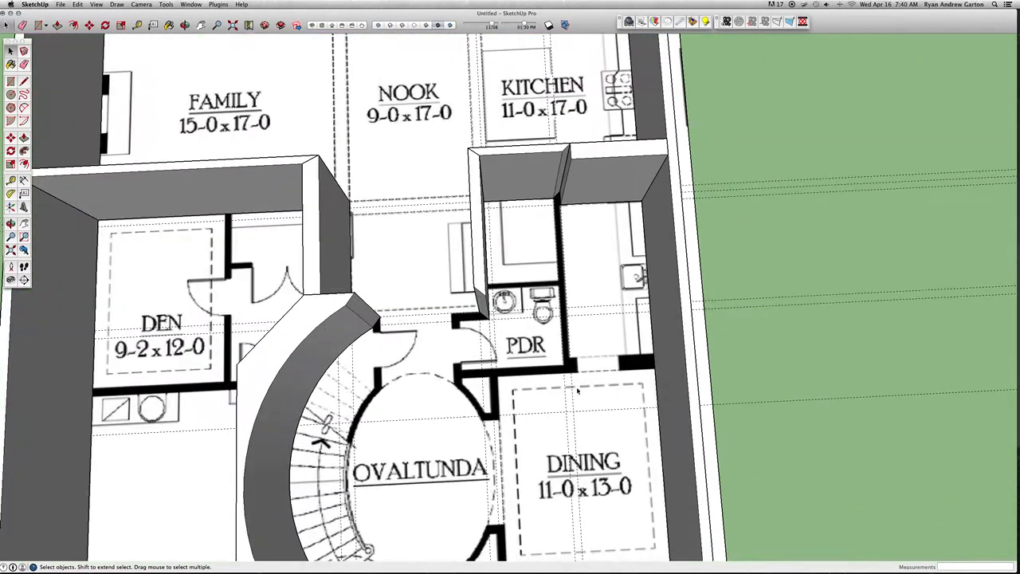
scroll(545, 379, up, 1)
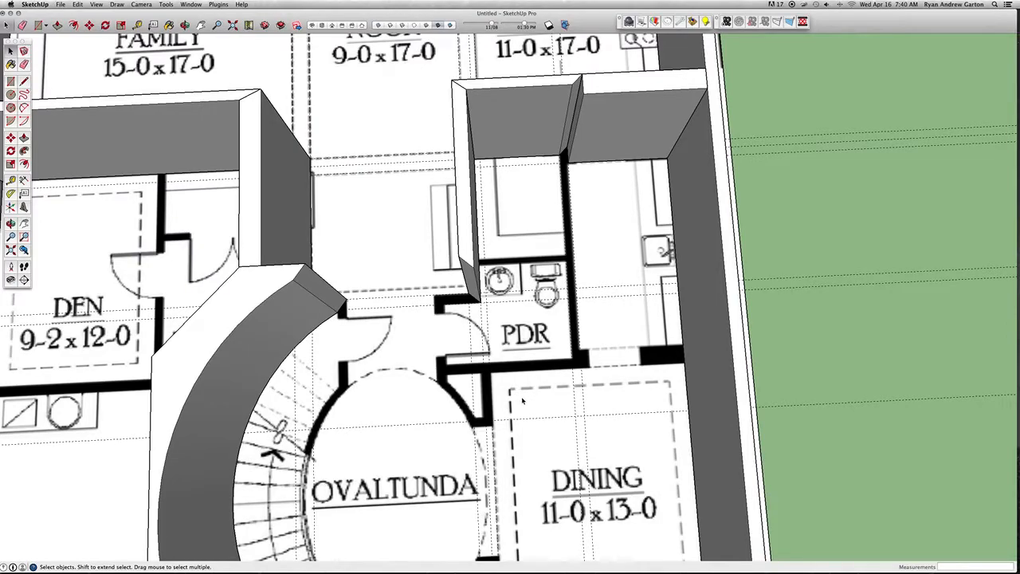
key(t)
scroll(532, 392, down, 6)
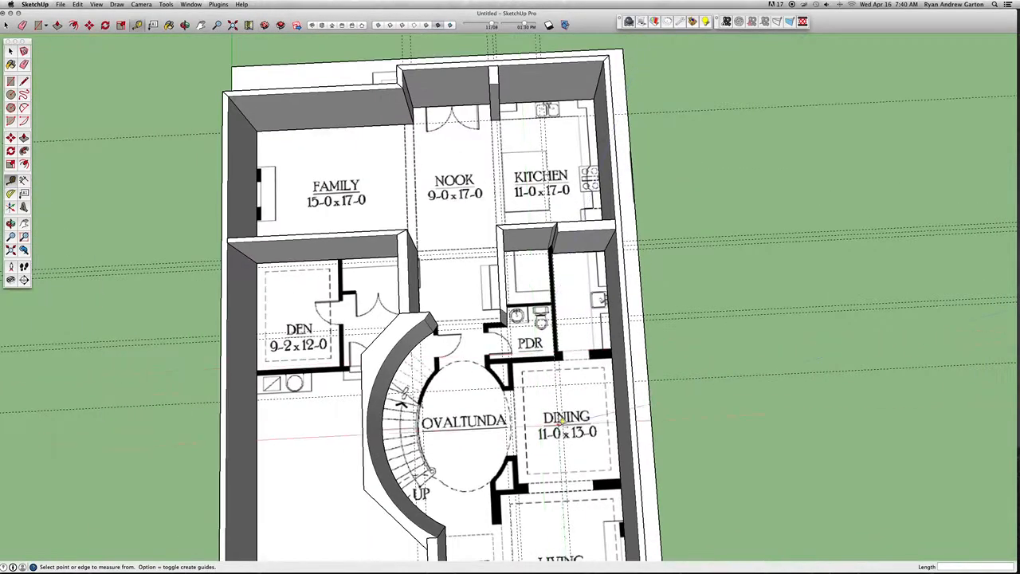
scroll(564, 481, up, 4)
scroll(558, 303, up, 3)
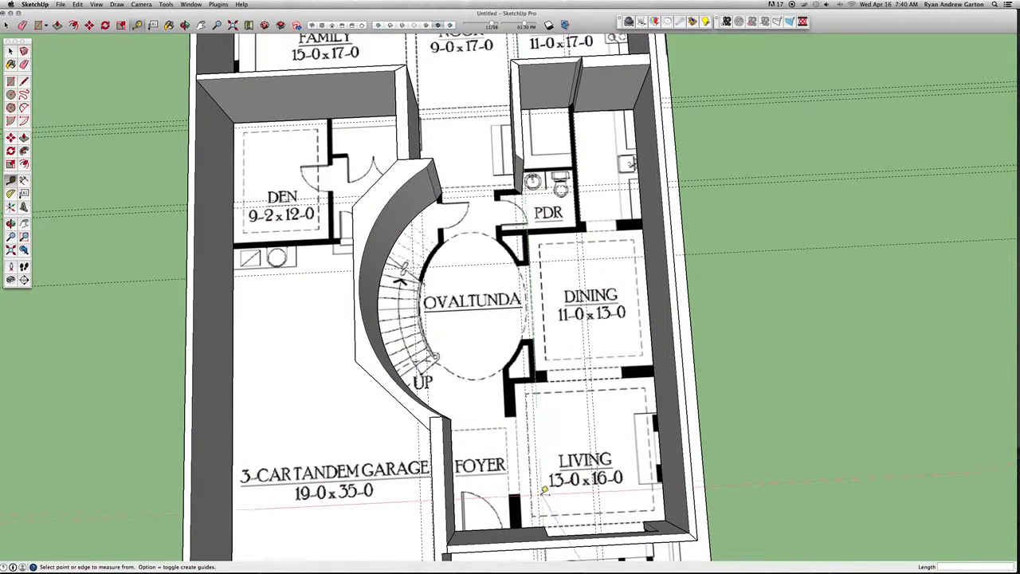
scroll(584, 104, up, 1)
click(614, 113)
scroll(620, 142, up, 3)
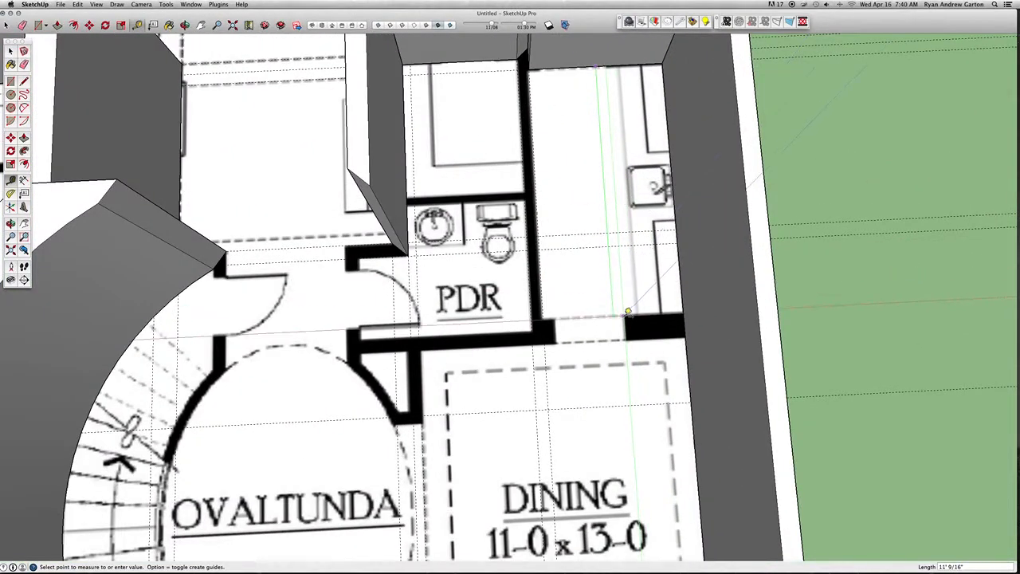
click(630, 290)
scroll(535, 304, down, 2)
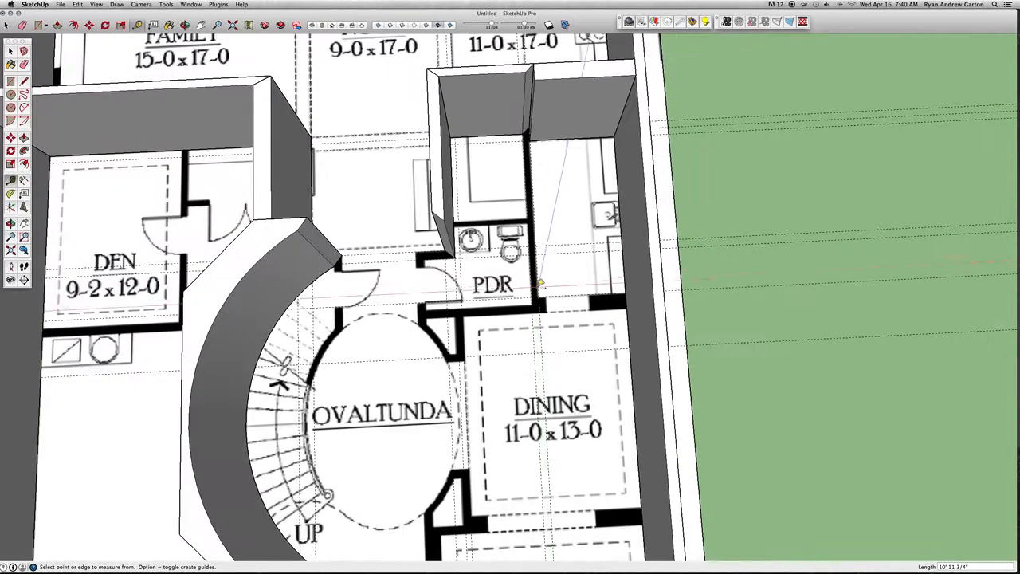
Place a second guide about 6" from the guide on the near face of the dining room wall.
scroll(537, 306, up, 2)
scroll(525, 301, down, 2)
click(512, 295)
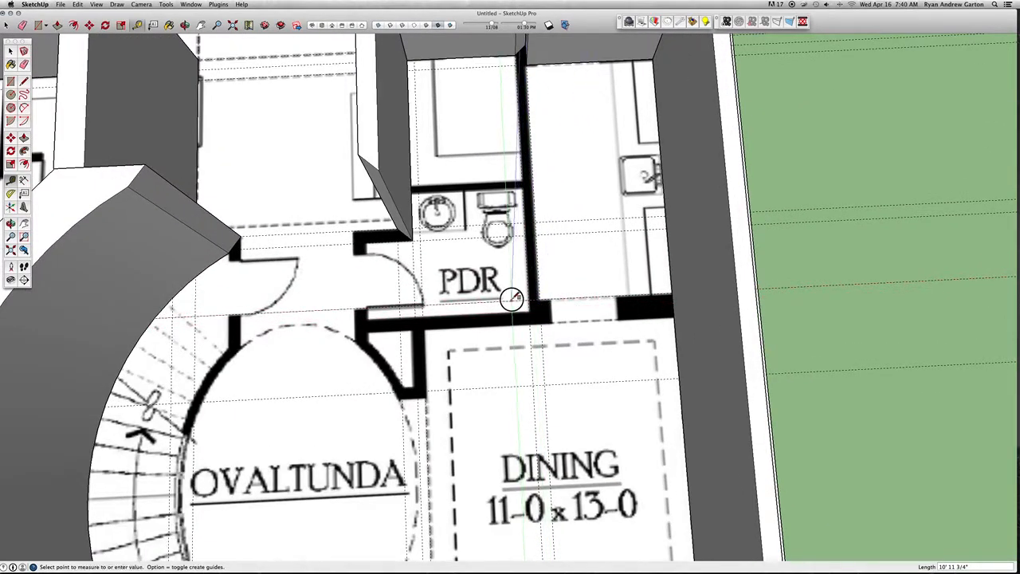
scroll(512, 298, up, 3)
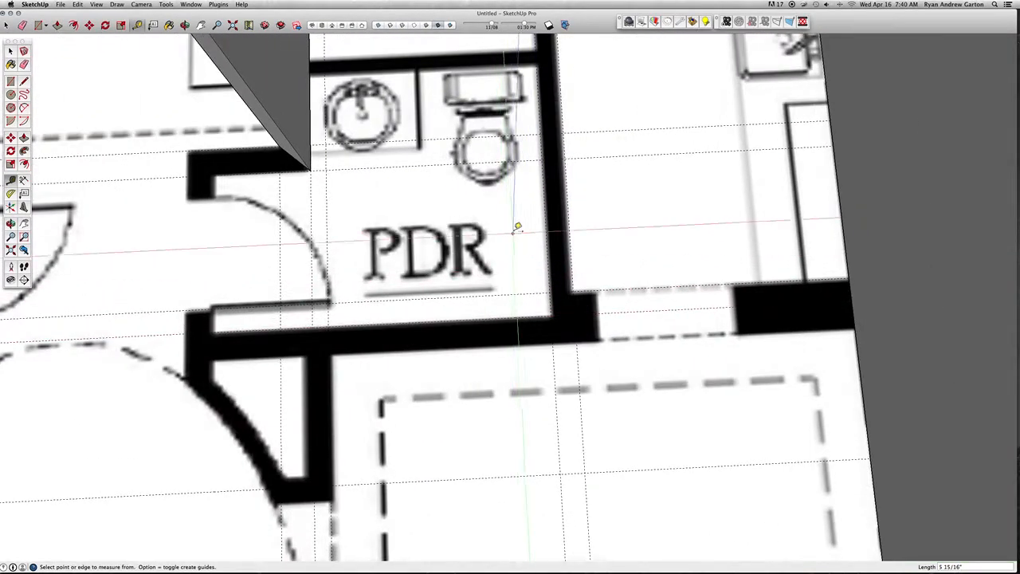
Trace the footprint of the long wall between the powder room and the sink passage with mitred ends, group it and open the group.
click(555, 306)
click(555, 305)
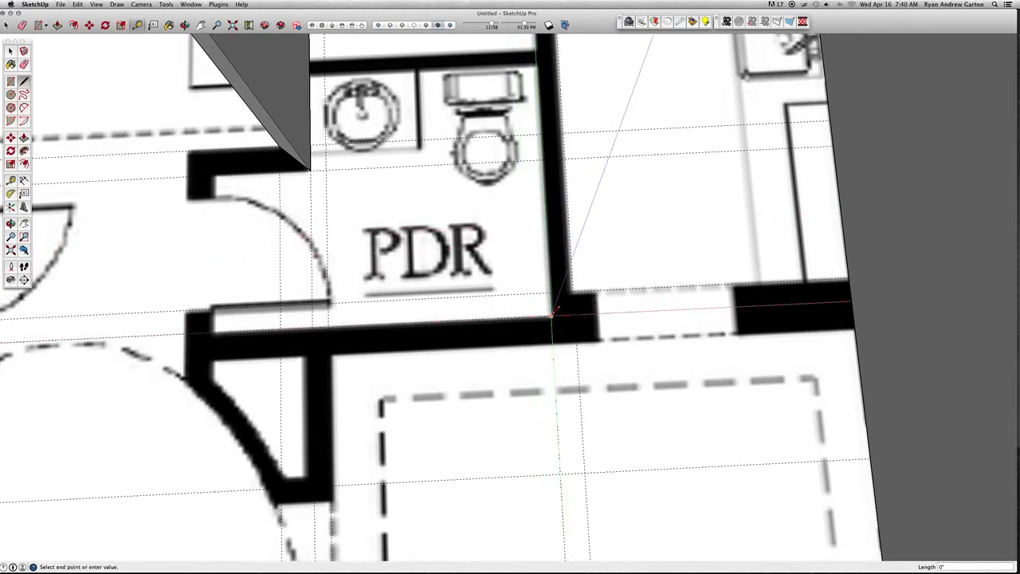
scroll(574, 289, down, 2)
scroll(567, 331, up, 5)
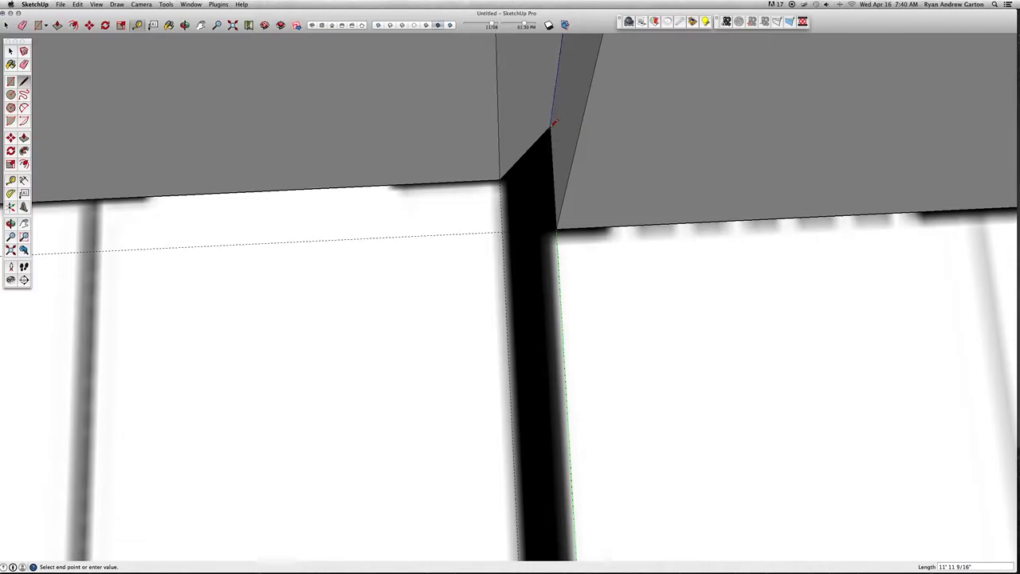
click(537, 83)
scroll(532, 323, down, 5)
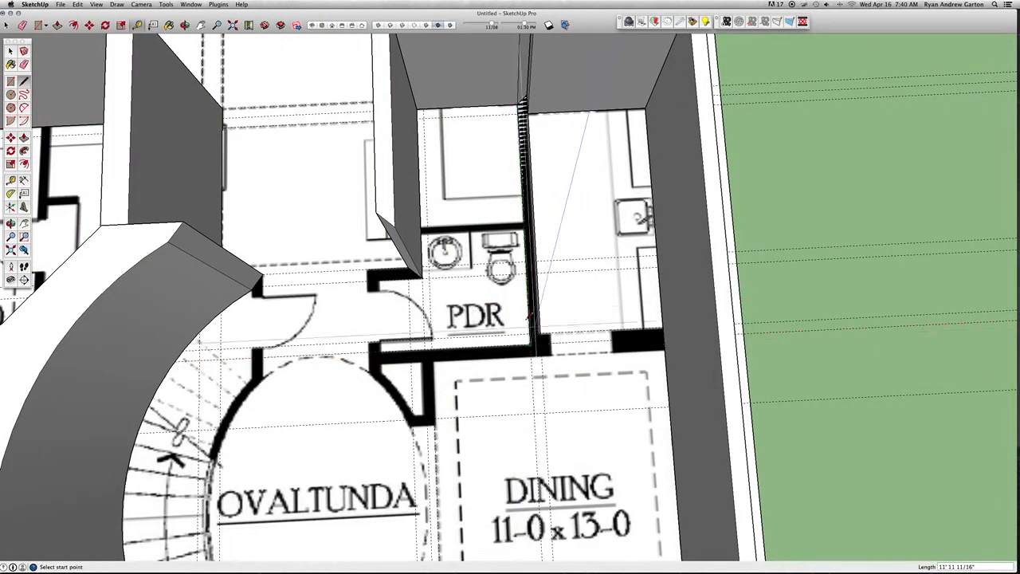
scroll(533, 320, up, 5)
key(space)
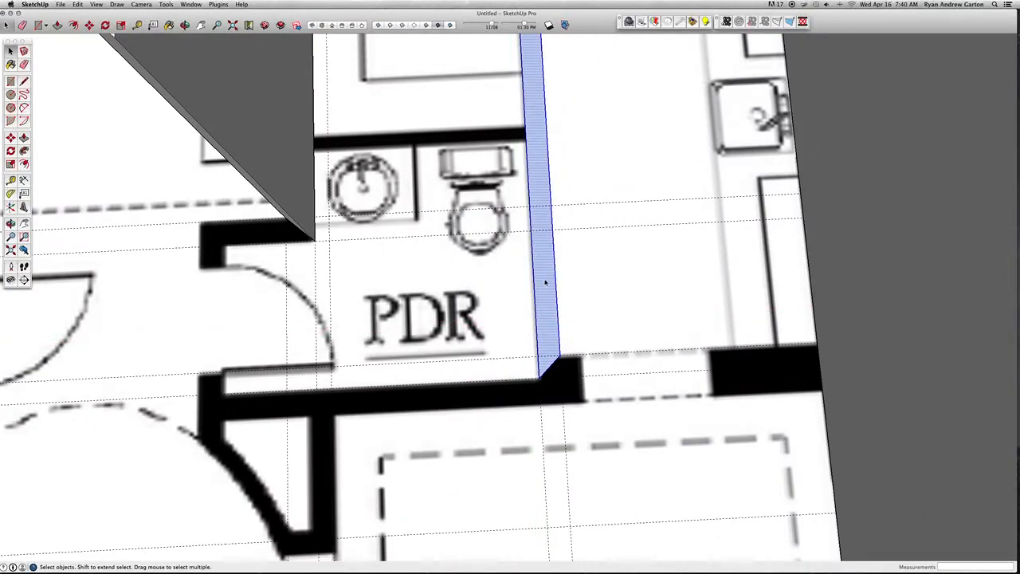
key(g)
double_click(546, 281)
Push/Pull the long wall footprint beside the powder room up to the height of the neighbouring walls and leave the group.
key(p)
click(543, 266)
scroll(545, 267, down, 5)
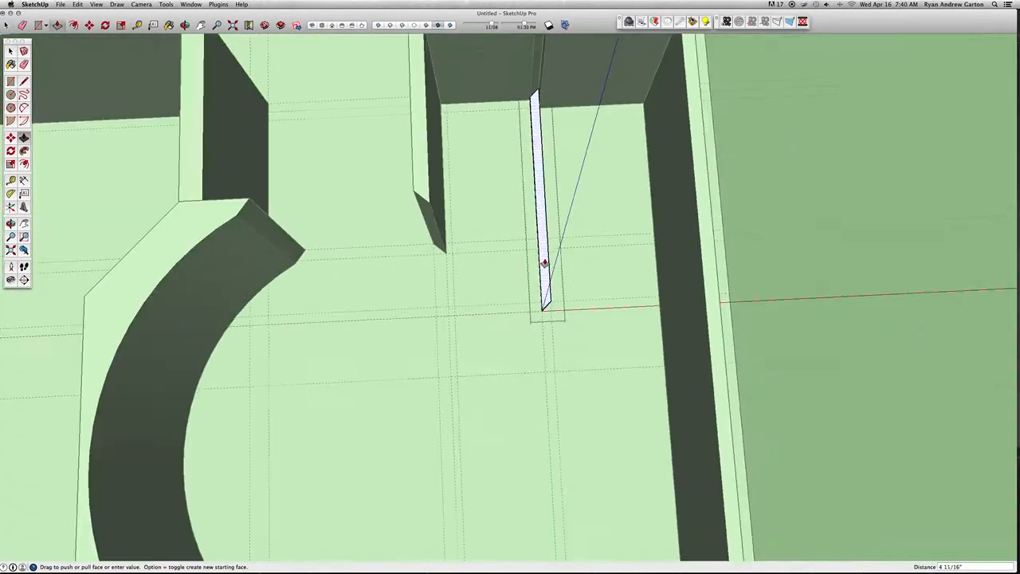
scroll(453, 223, down, 5)
Examine the whole house model from several angles, checking the interior walls raised so far against the floor plan.
key(o)
drag(423, 278, 813, 318)
key(h)
drag(578, 444, 570, 395)
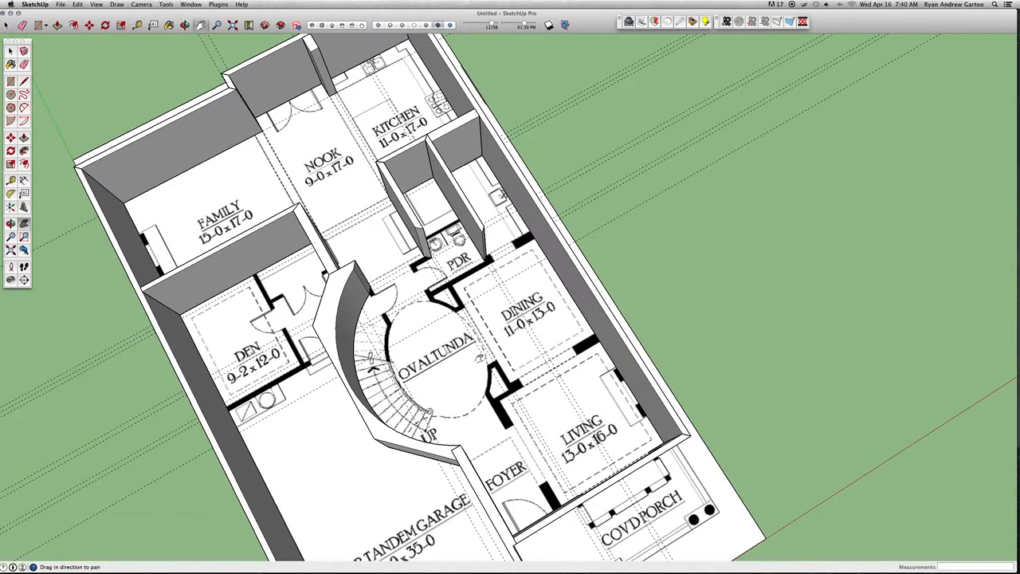
drag(479, 354, 504, 317)
middle_drag(577, 349, 214, 239)
middle_drag(460, 327, 482, 313)
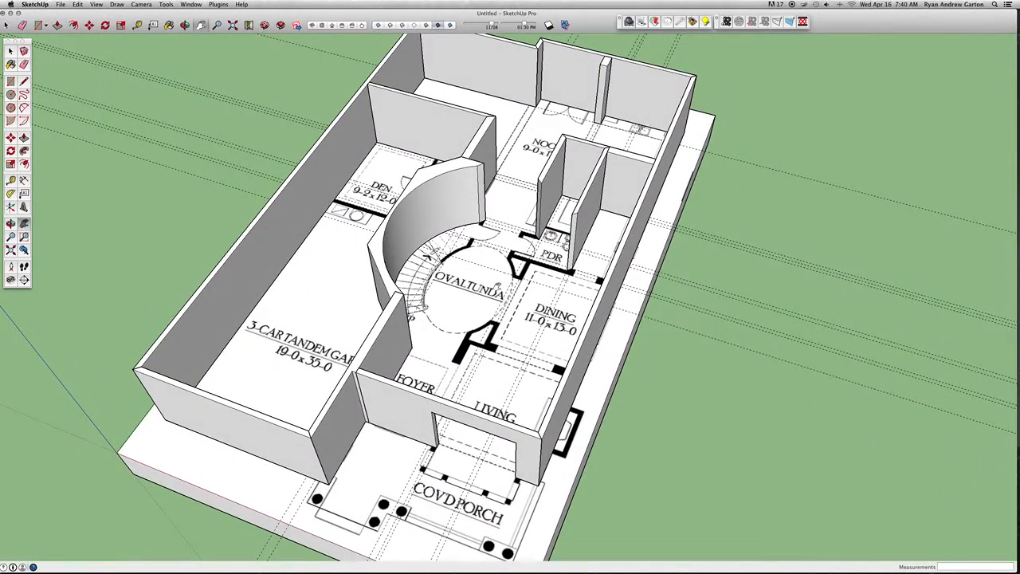
drag(456, 293, 468, 317)
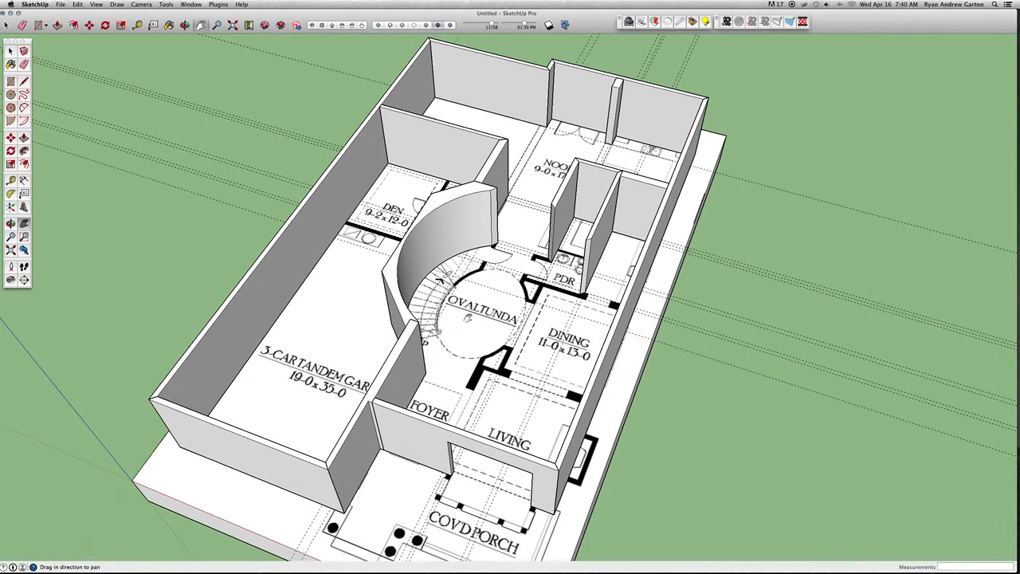